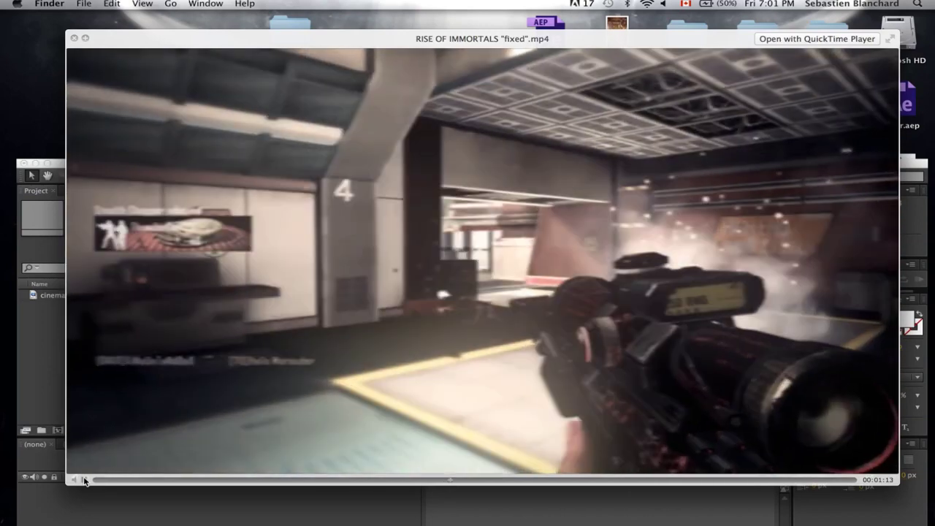
# - Bring After Effects to the front and create a new composition named main
pyautogui.click(116, 503)
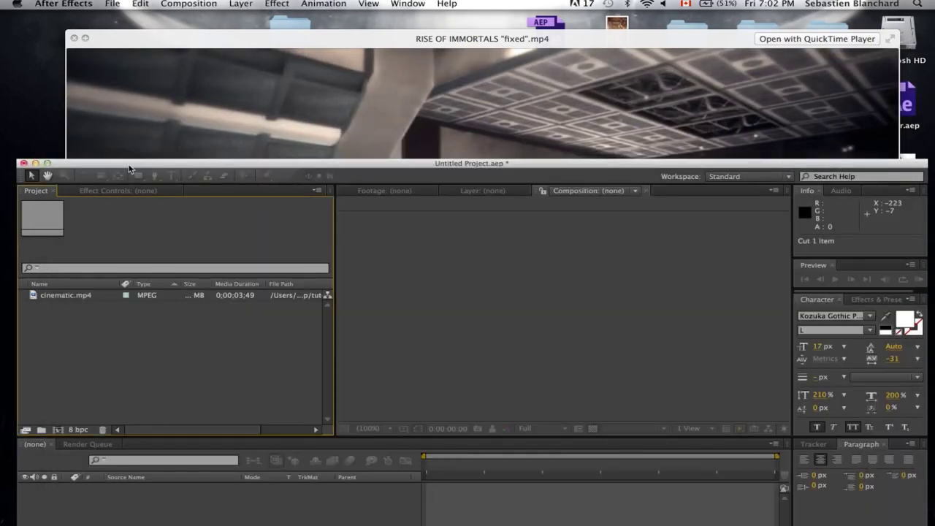
pyautogui.moveTo(128, 166); pyautogui.dragTo(115, 8)
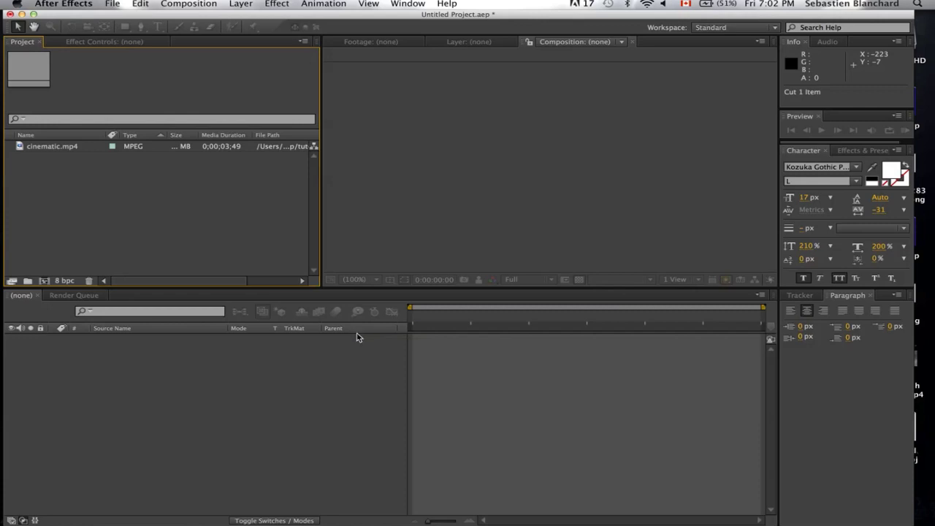
pyautogui.press('super+n')
pyautogui.write('main')
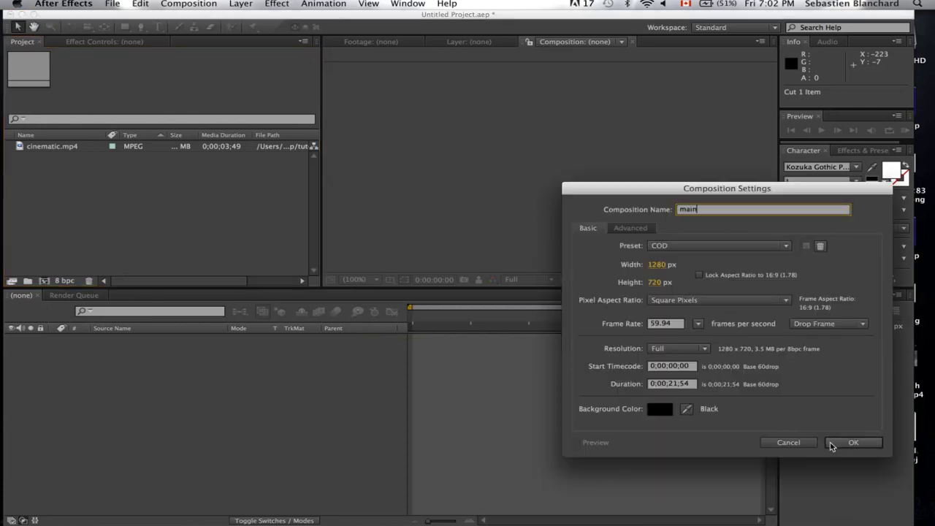
pyautogui.click(833, 442)
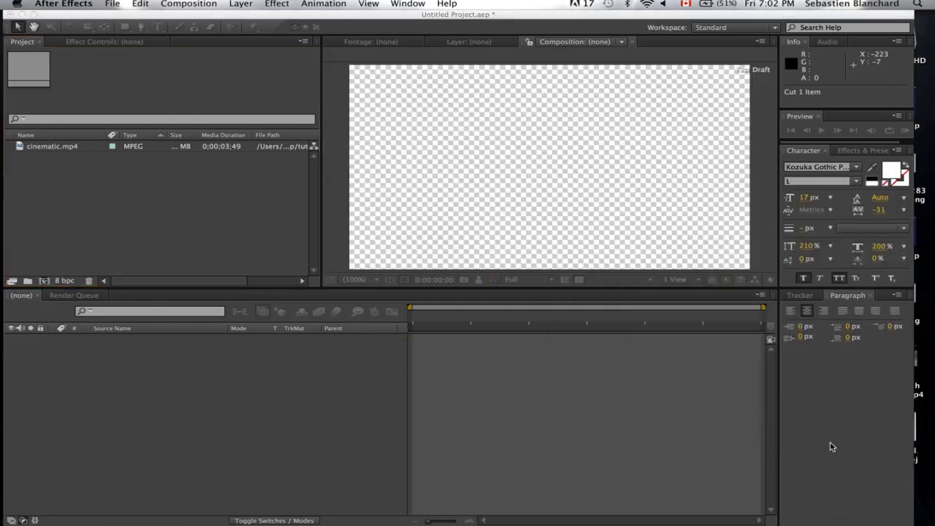
# - Drag cinematic.mp4 from the Project panel into the main composition as a layer
pyautogui.click(54, 149)
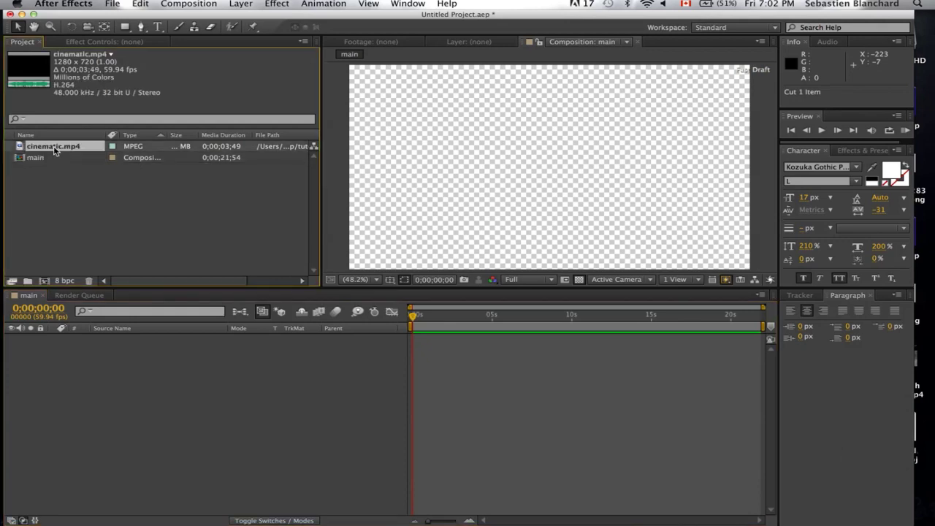
pyautogui.moveTo(308, 232); pyautogui.dragTo(426, 343)
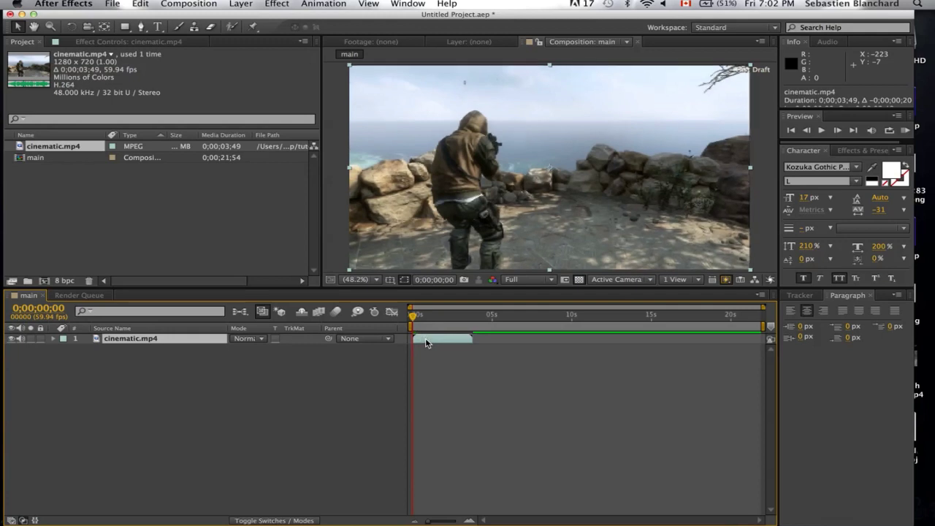
pyautogui.rightClick(427, 343)
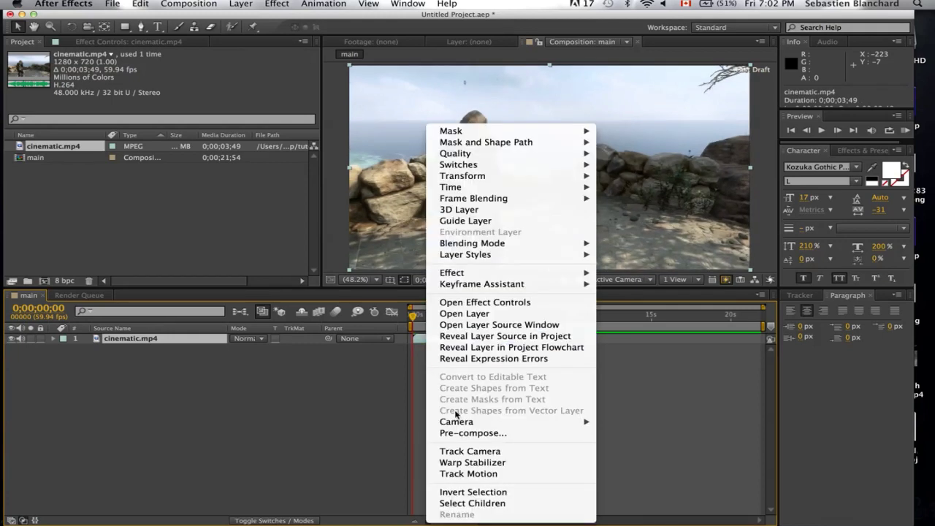
# - Camera-track cinematic.mp4 and select four ground track points at the lower right
pyautogui.click(457, 451)
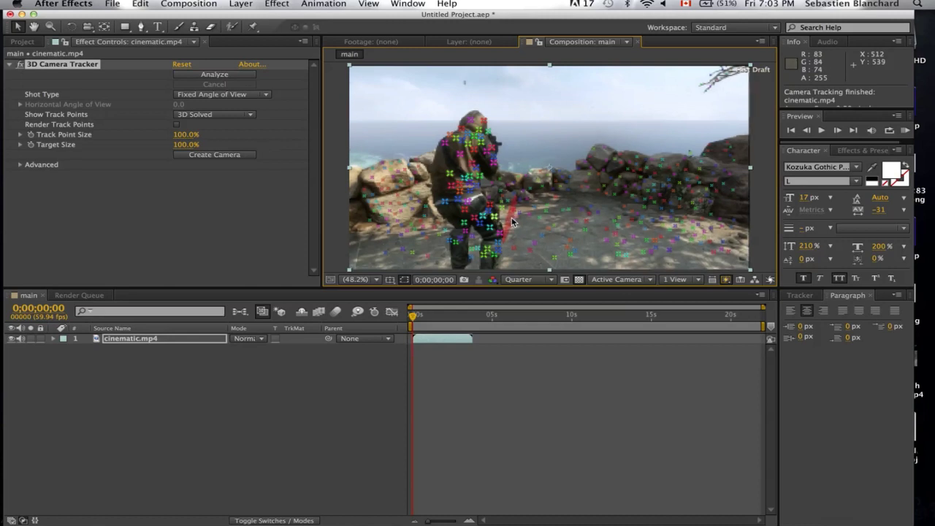
pyautogui.moveTo(513, 230)
pyautogui.mouseDown()
pyautogui.moveTo(529, 260)
pyautogui.moveTo(506, 217)
pyautogui.mouseUp()
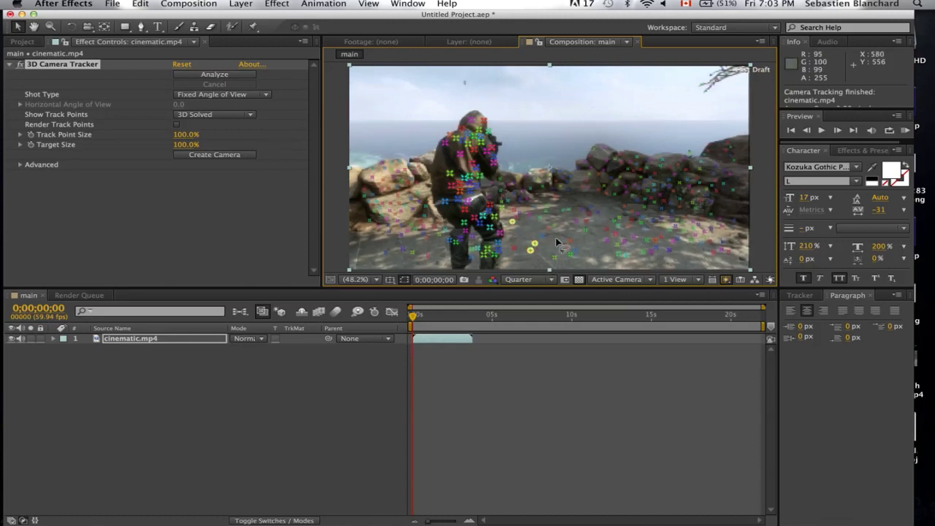
pyautogui.moveTo(558, 265)
pyautogui.mouseDown()
pyautogui.moveTo(511, 232)
pyautogui.moveTo(509, 246)
pyautogui.mouseUp()
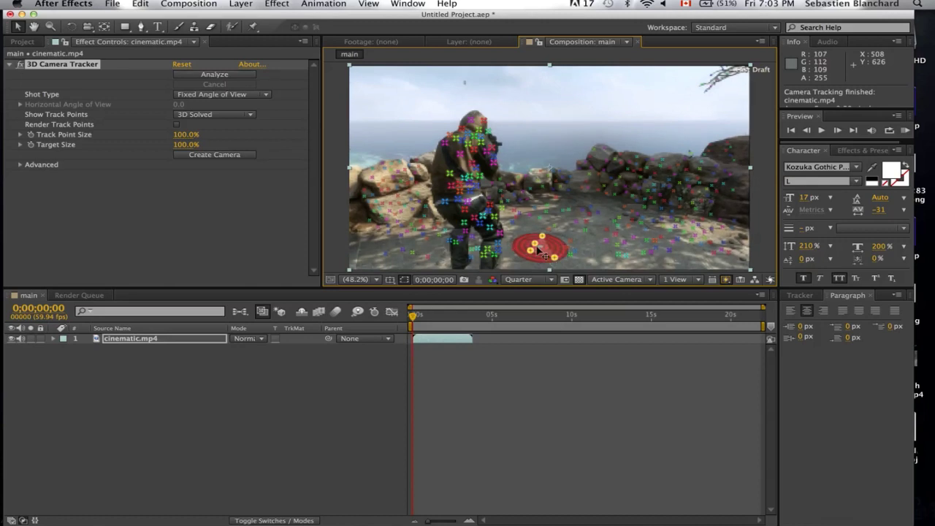
# - Create a tracked null and 3D camera from the chosen points, then deselect the footage
pyautogui.rightClick(542, 251)
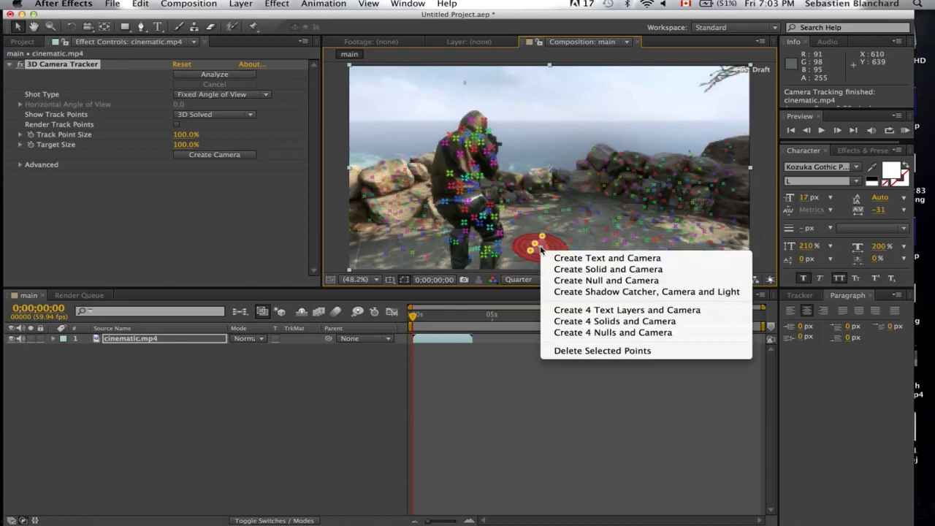
pyautogui.click(562, 281)
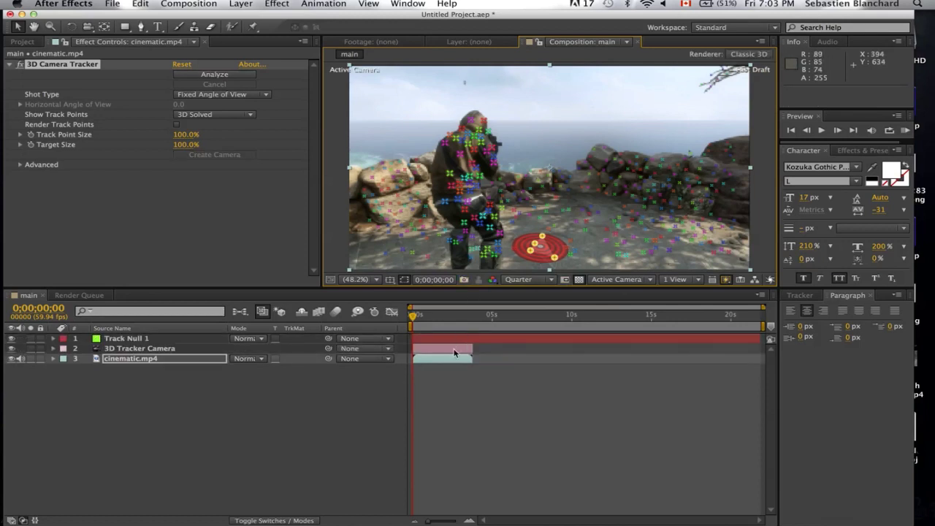
pyautogui.click(441, 384)
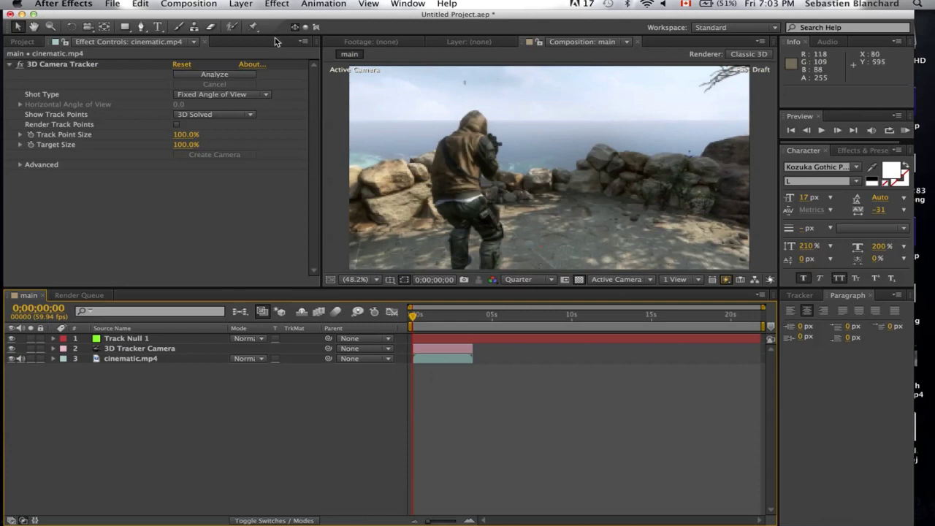
pyautogui.press('super+y')
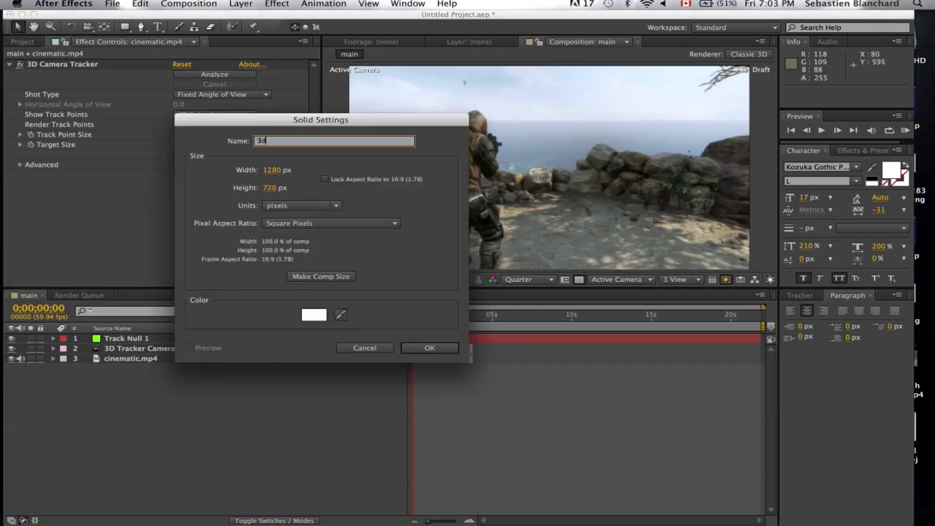
# - Add a white solid named 3d, then add a new text layer
pyautogui.click(429, 347)
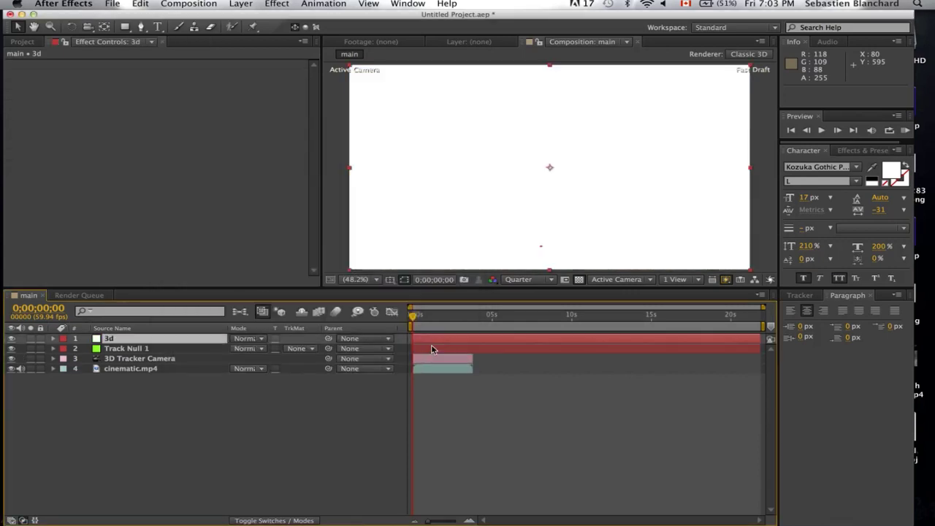
pyautogui.click(240, 5)
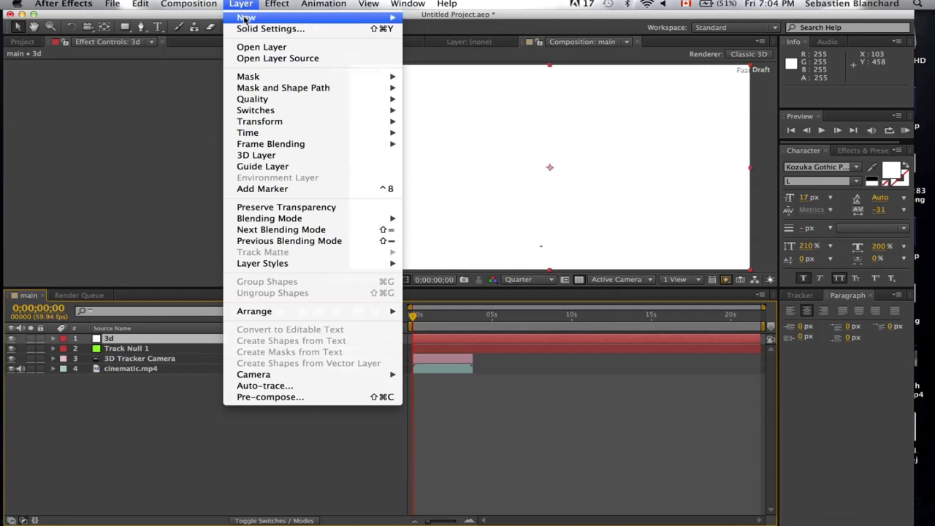
pyautogui.moveTo(246, 17)
pyautogui.click(444, 22)
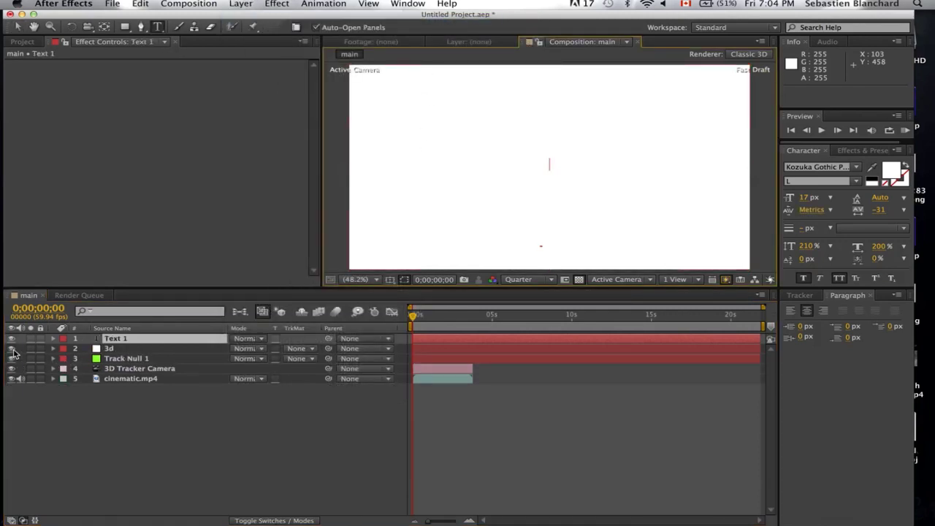
# - Hide the 3d solid and type FROST into the text layer
pyautogui.click(11, 349)
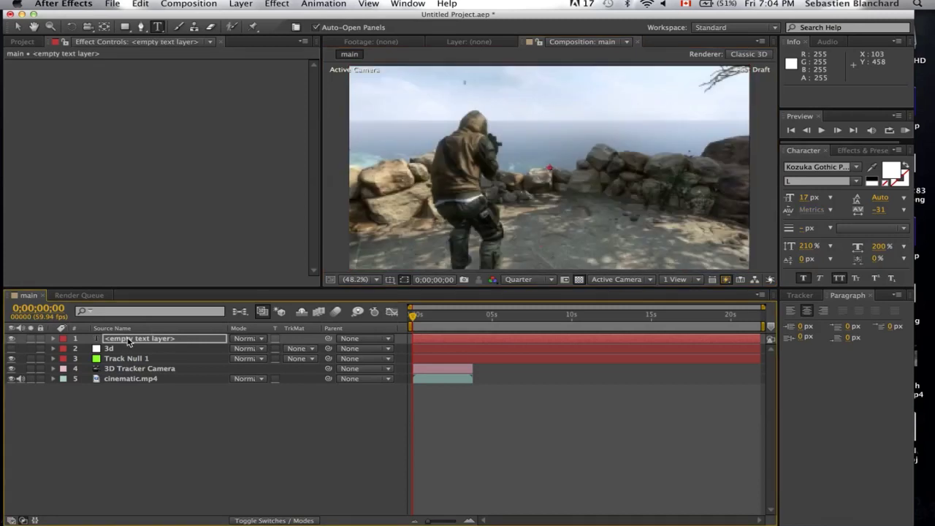
pyautogui.click(128, 340)
pyautogui.click(128, 340)
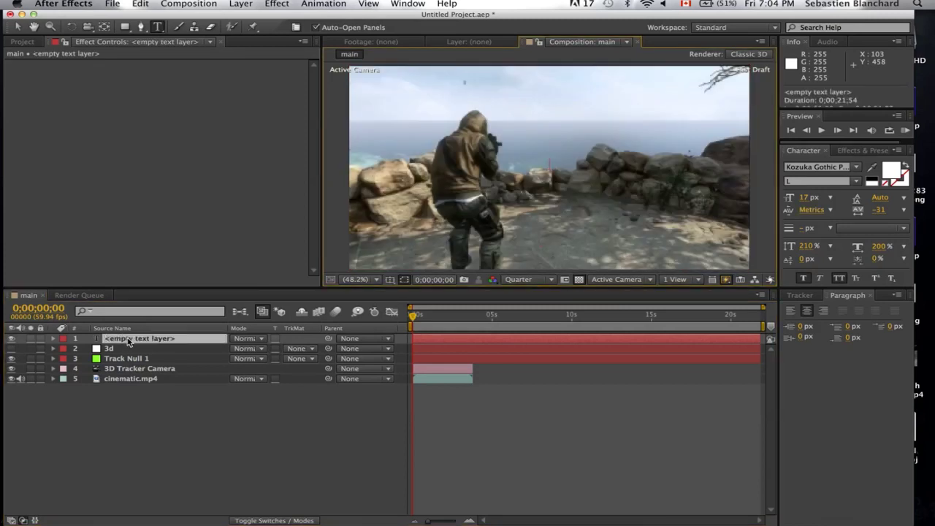
pyautogui.write('FROST')
pyautogui.click(375, 387)
# - Hide the FROST layer, show the 3d solid again and select it
pyautogui.click(11, 339)
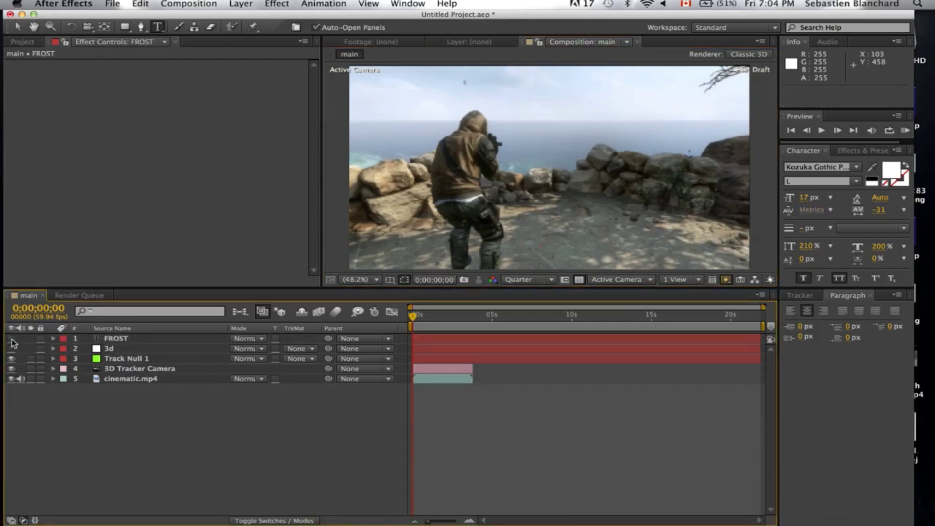
pyautogui.click(11, 349)
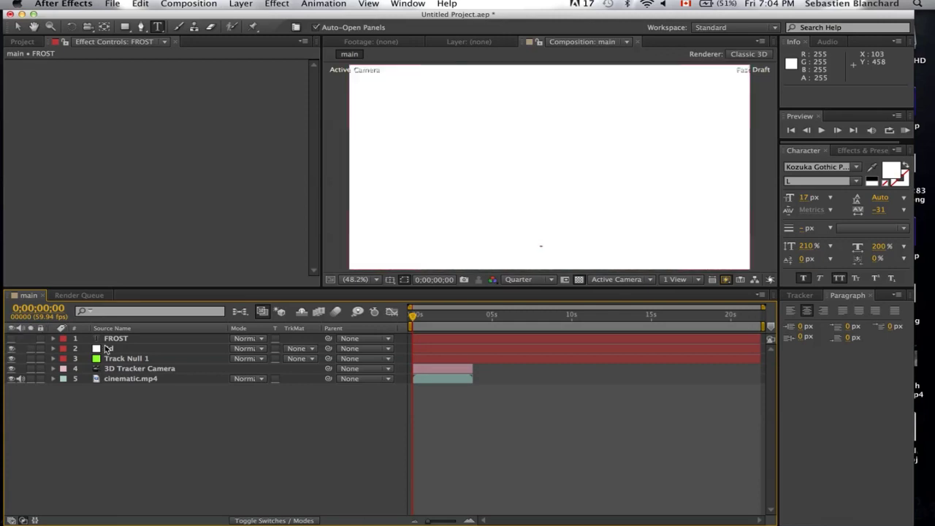
pyautogui.click(107, 349)
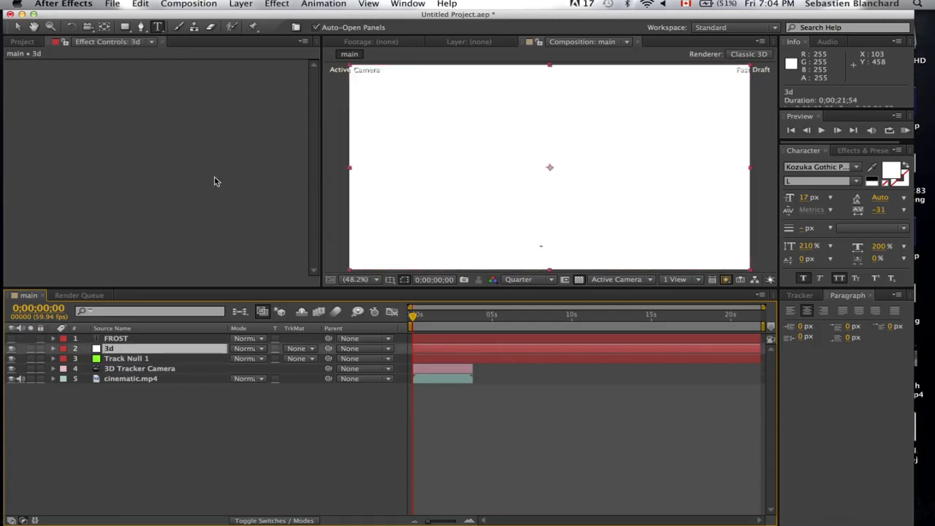
pyautogui.click(276, 4)
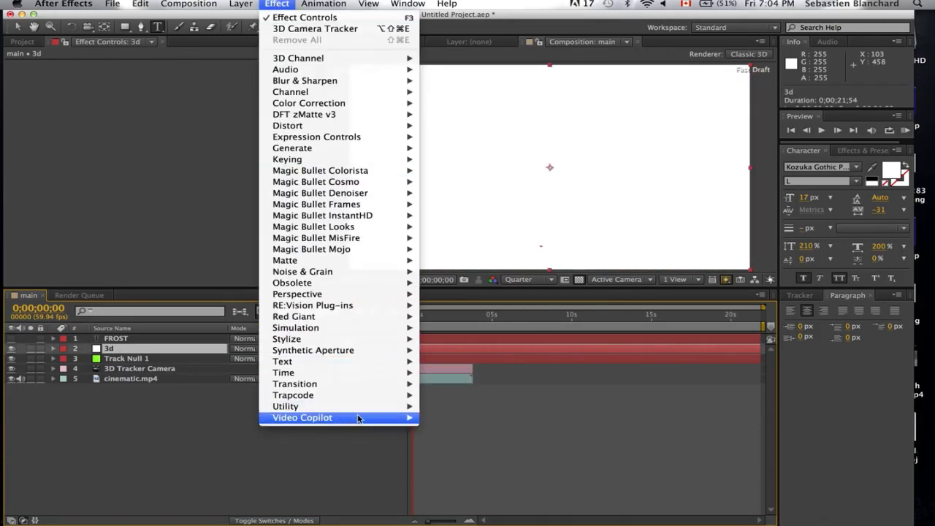
# - Apply Video Copilot Element to the 3d solid and set Path Layer 1 to FROST
pyautogui.moveTo(358, 418)
pyautogui.click(454, 419)
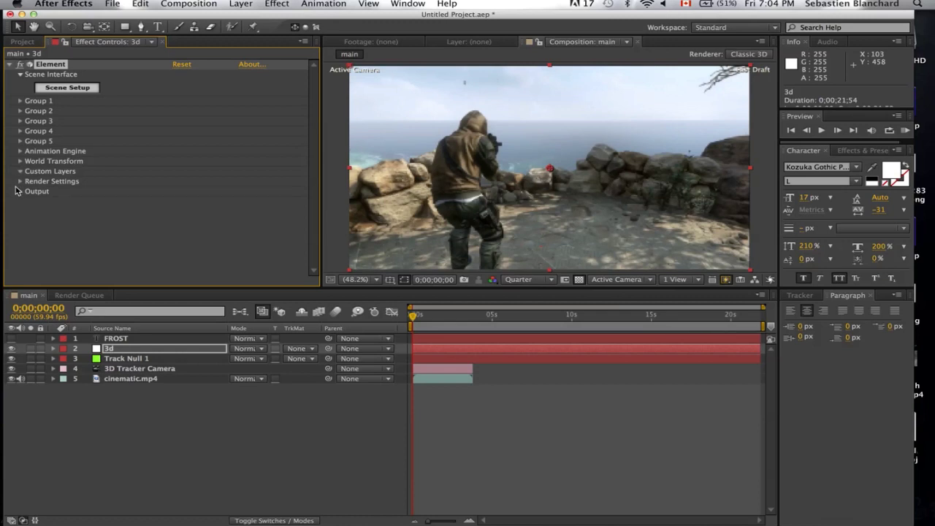
pyautogui.click(31, 182)
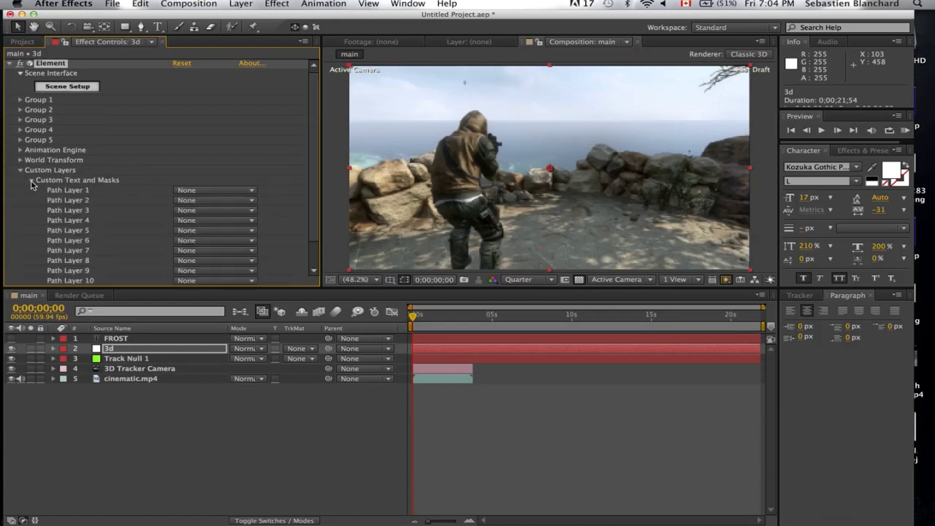
pyautogui.click(182, 192)
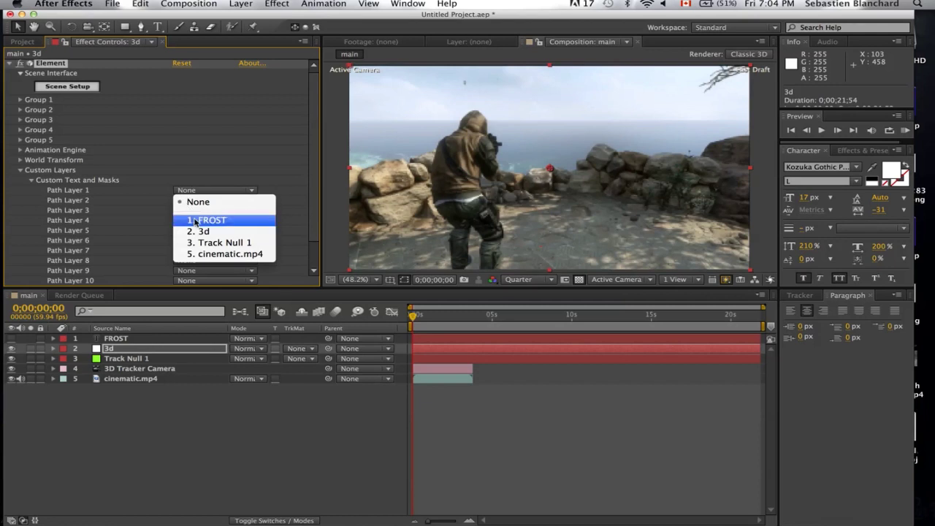
pyautogui.click(208, 219)
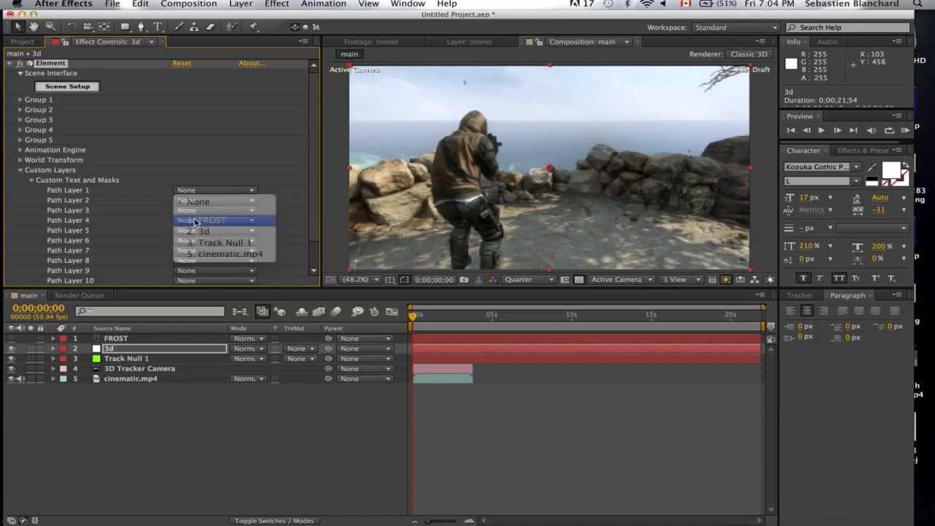
pyautogui.click(67, 87)
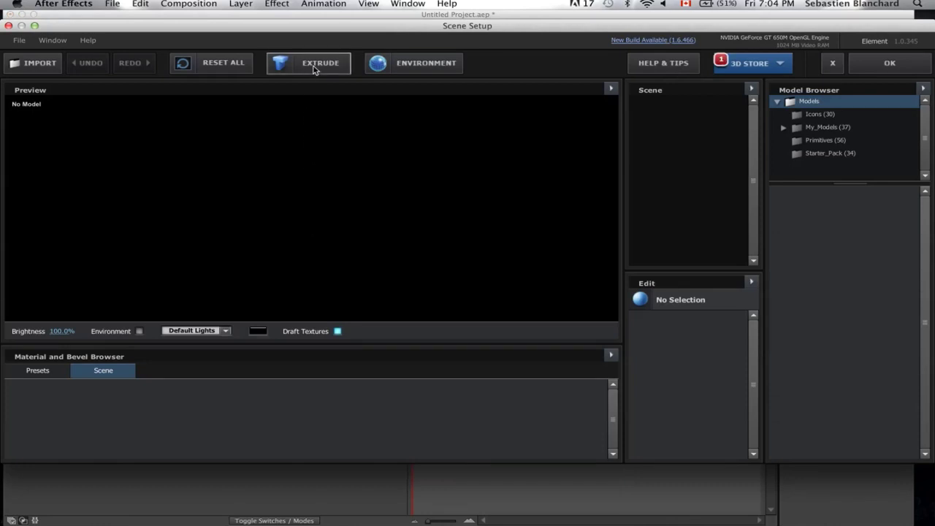
# - Extrude the FROST text into a 3D model and open the Pro_Shaders presets
pyautogui.click(316, 67)
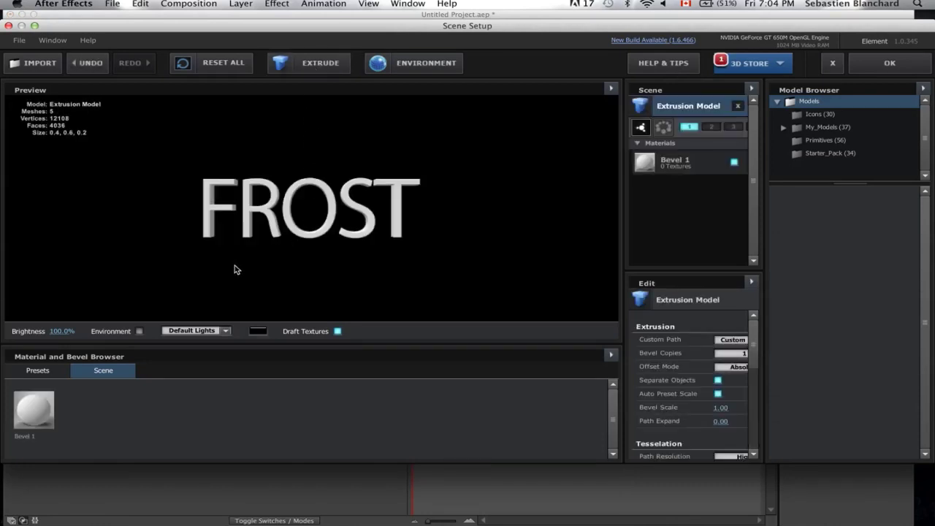
pyautogui.moveTo(269, 228); pyautogui.dragTo(276, 231)
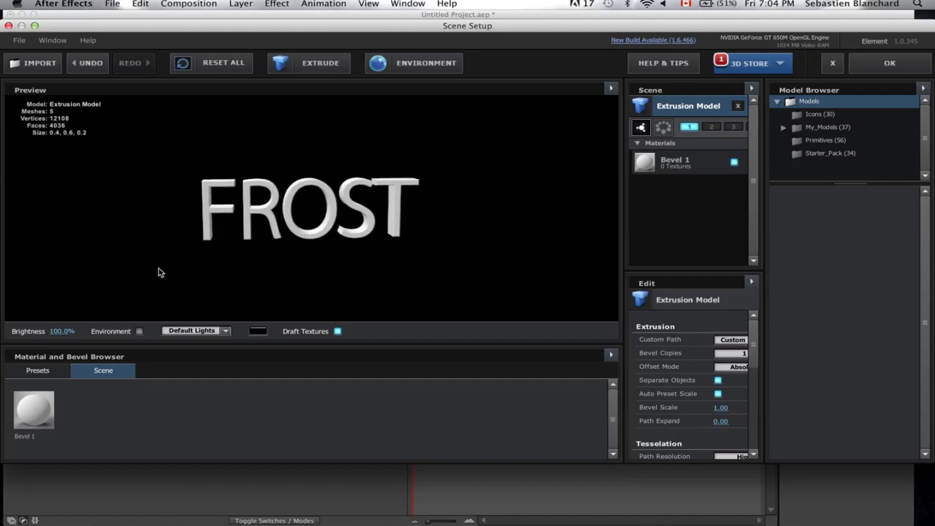
pyautogui.click(51, 372)
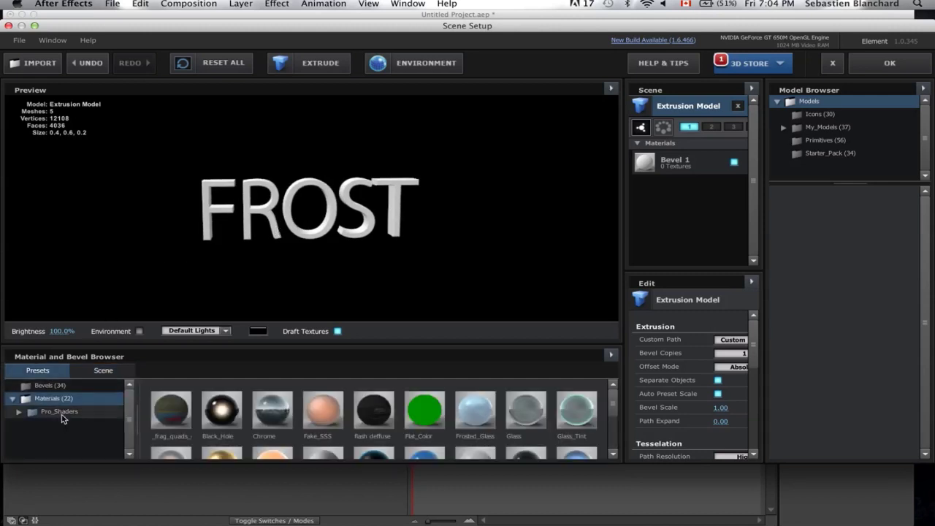
pyautogui.doubleClick(63, 412)
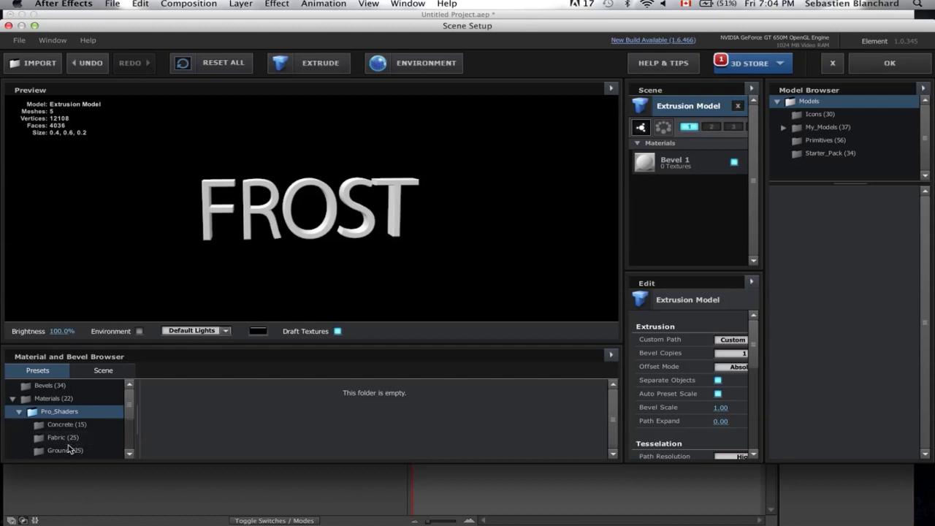
# - Apply the black_metal material from Pro_Shaders > Metal to FROST and accept the scene
pyautogui.scroll(-1, 70, 448)
pyautogui.scroll(-3, 67, 442)
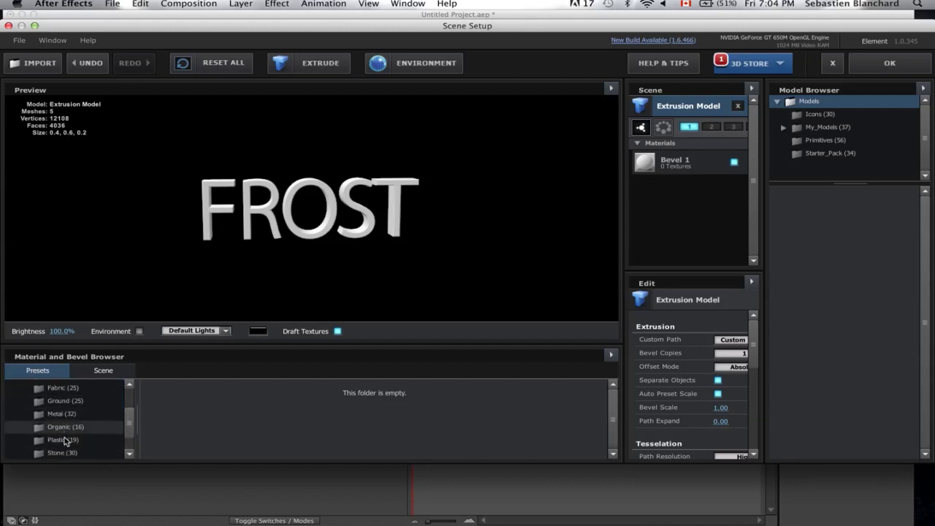
pyautogui.click(64, 413)
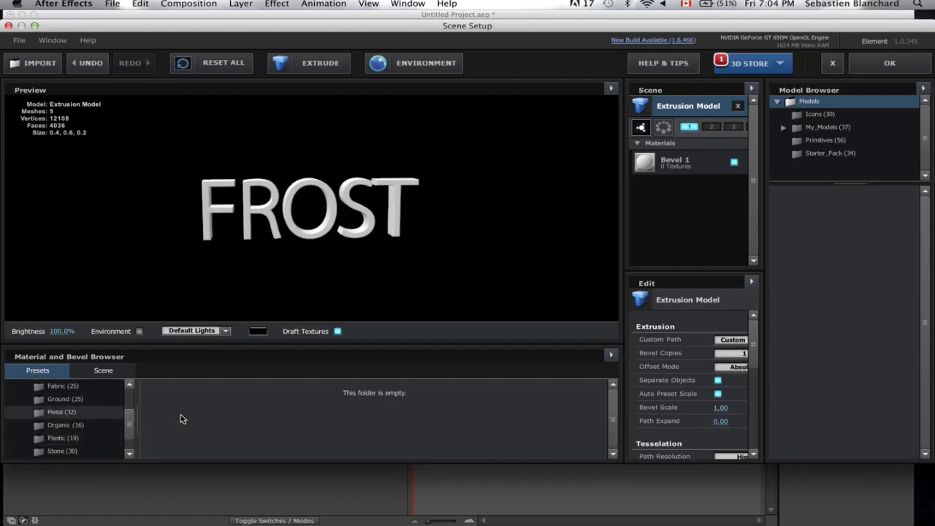
pyautogui.moveTo(179, 425); pyautogui.dragTo(249, 226)
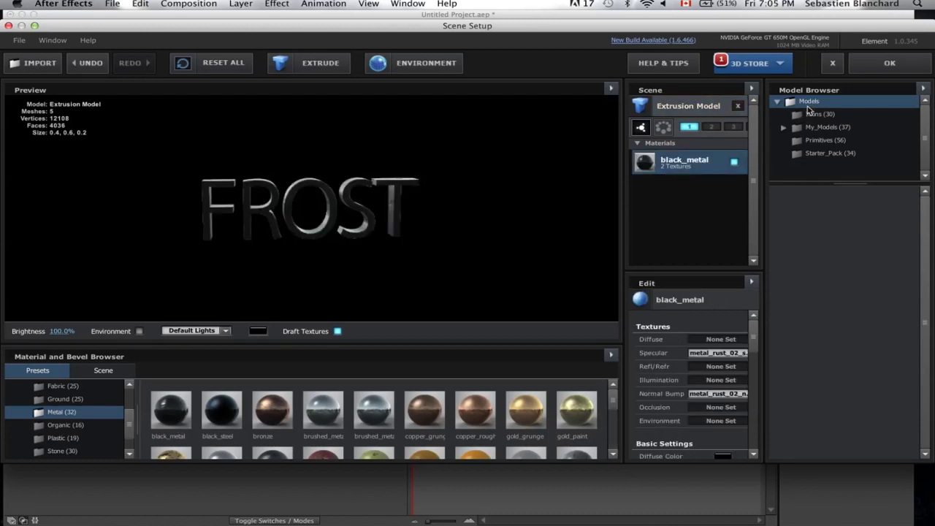
pyautogui.click(870, 69)
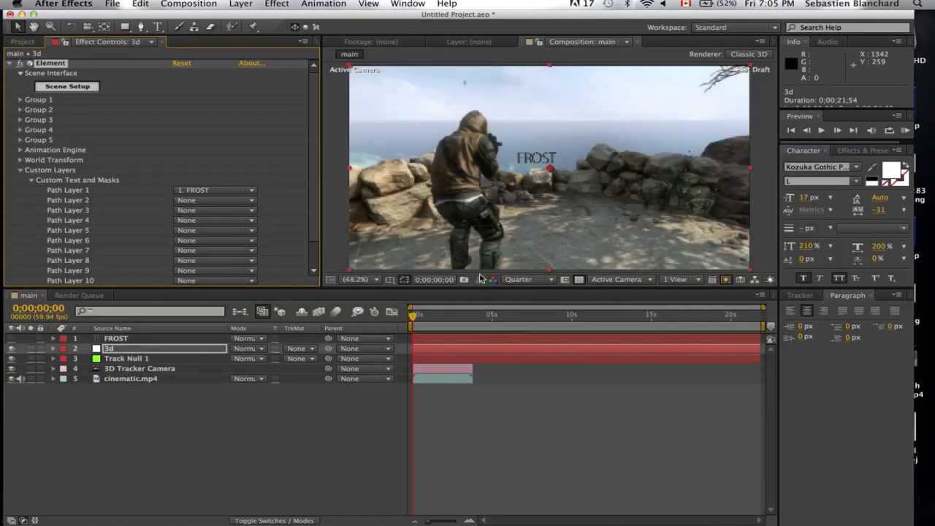
# - Set Element's Particle Replicator Position Z to -1840 and shift FROST right
pyautogui.click(20, 100)
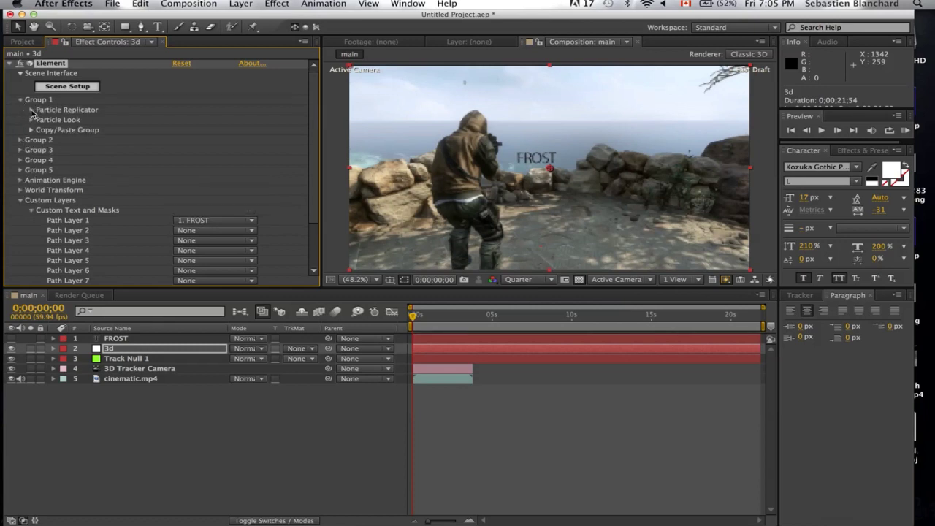
pyautogui.click(32, 109)
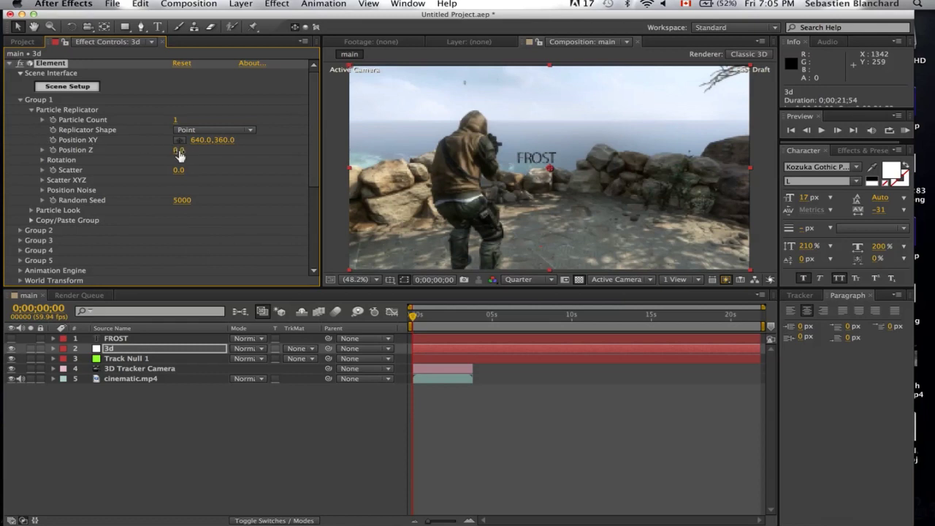
pyautogui.moveTo(179, 150); pyautogui.dragTo(63, 150)
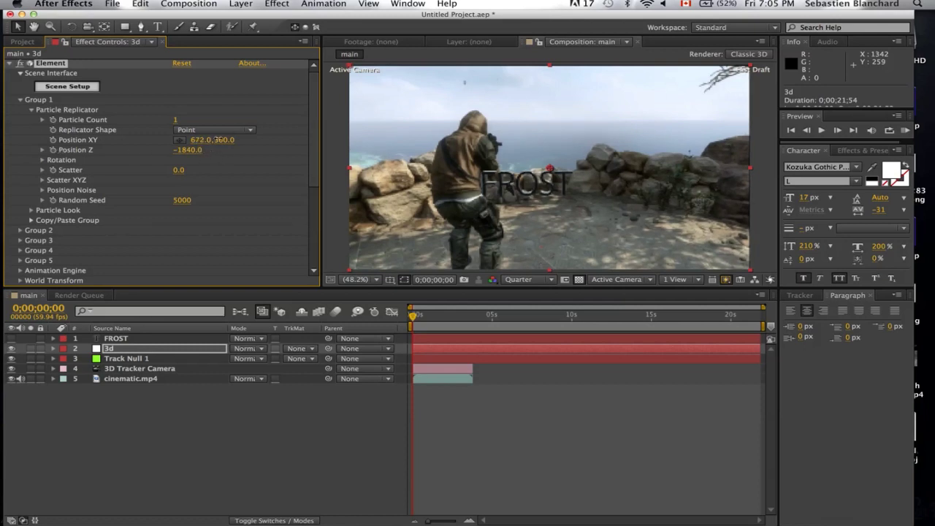
pyautogui.moveTo(217, 139); pyautogui.dragTo(359, 134)
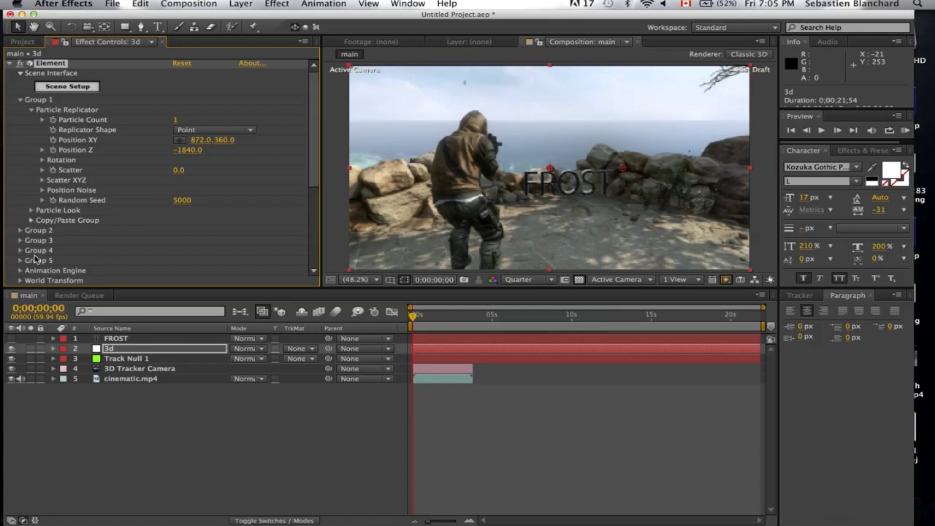
# - Enlarge FROST to particle size 18.19 and nudge it to Position XY 957, 360
pyautogui.click(32, 210)
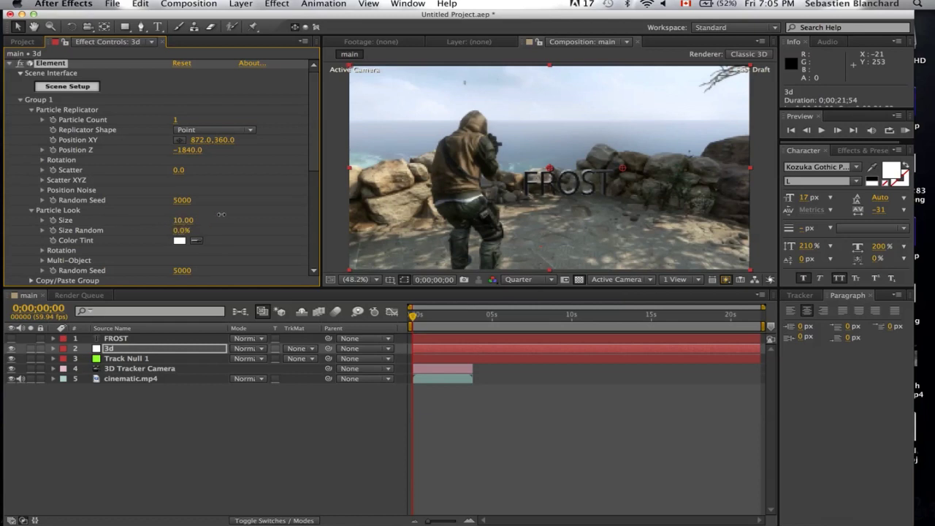
pyautogui.moveTo(225, 215); pyautogui.dragTo(757, 224)
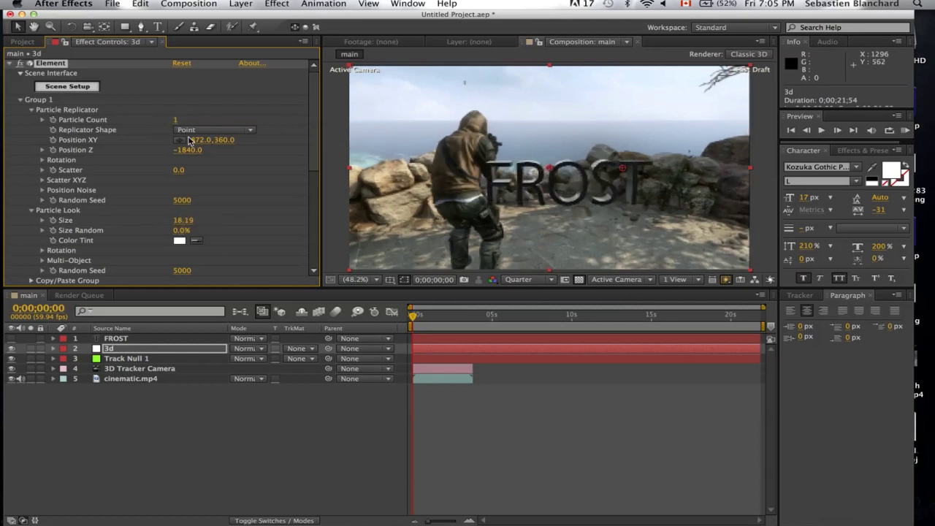
pyautogui.moveTo(196, 141); pyautogui.dragTo(251, 130)
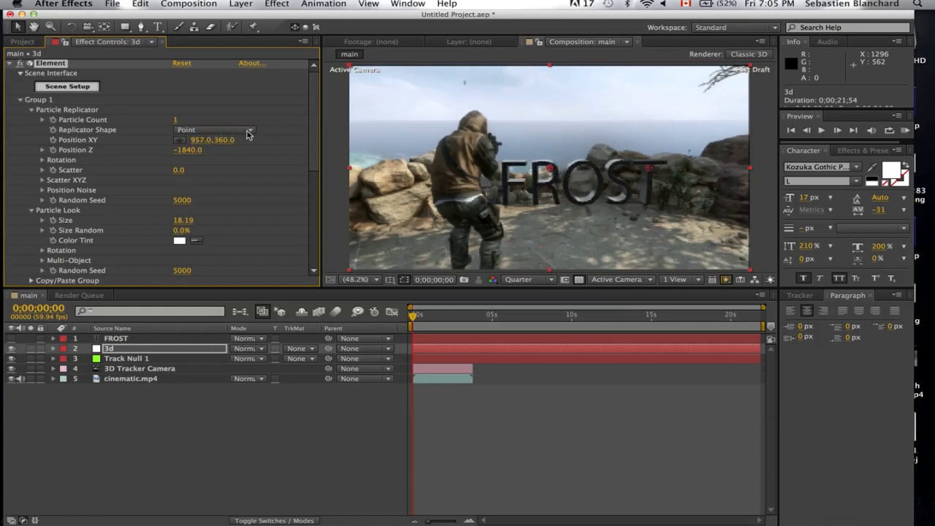
# - Scrub the timeline to frame 0;00;00;37 to check FROST's placement
pyautogui.click(428, 319)
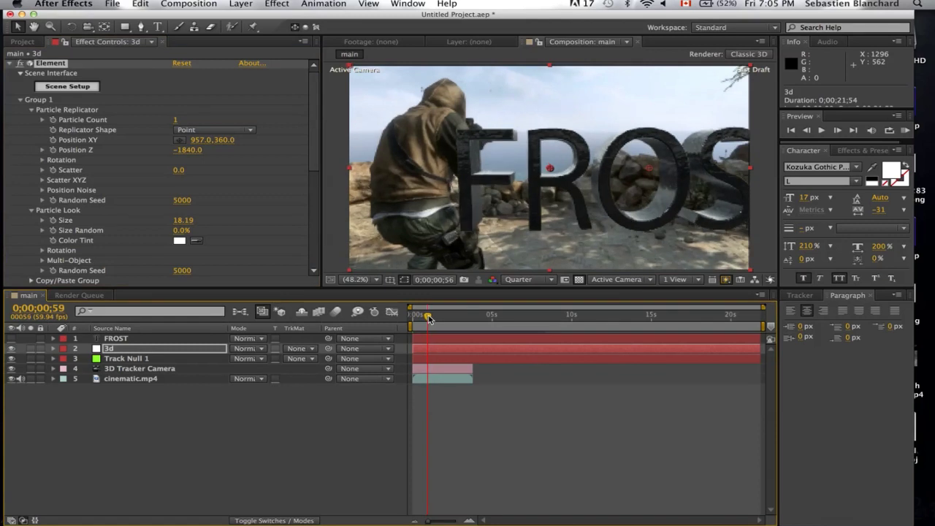
pyautogui.moveTo(428, 319); pyautogui.dragTo(425, 319)
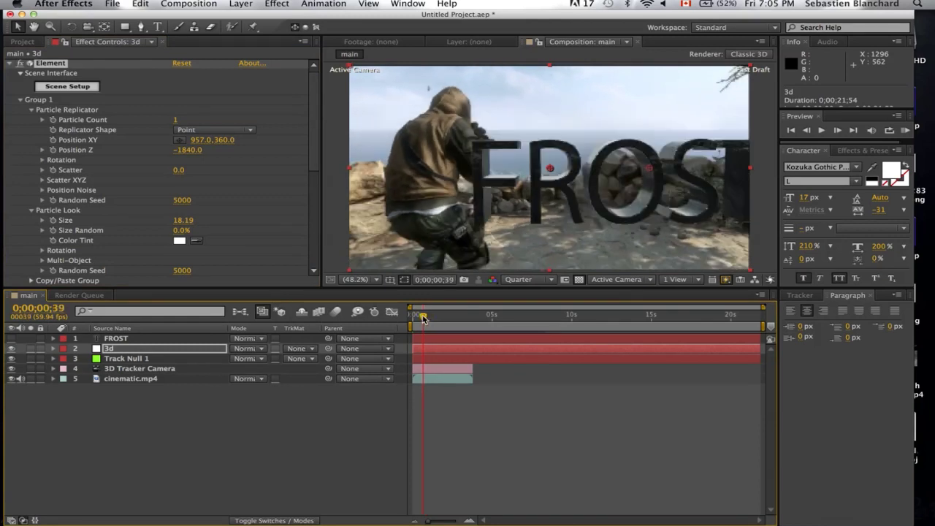
pyautogui.moveTo(422, 319); pyautogui.dragTo(422, 319)
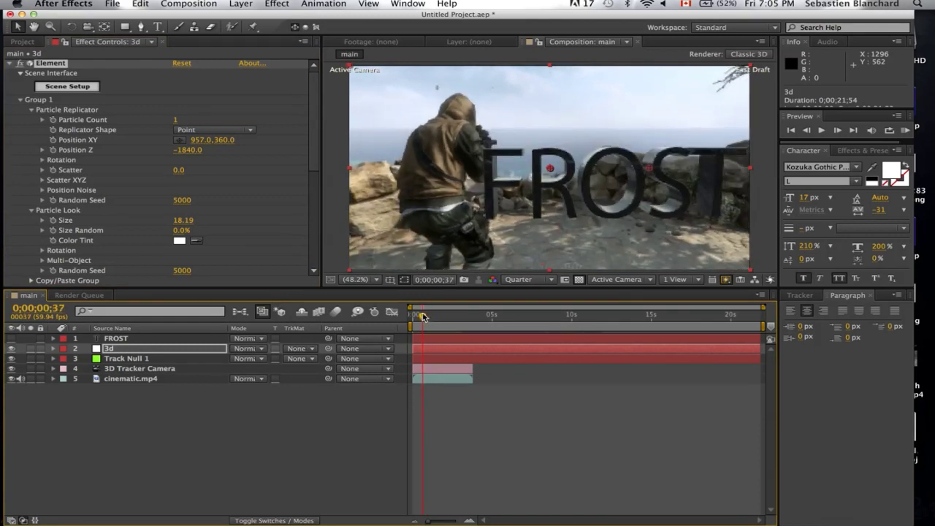
# - Pre-compose the FROST, 3d, Track Null 1 and 3D Tracker Camera layers as 3d
pyautogui.click(425, 352)
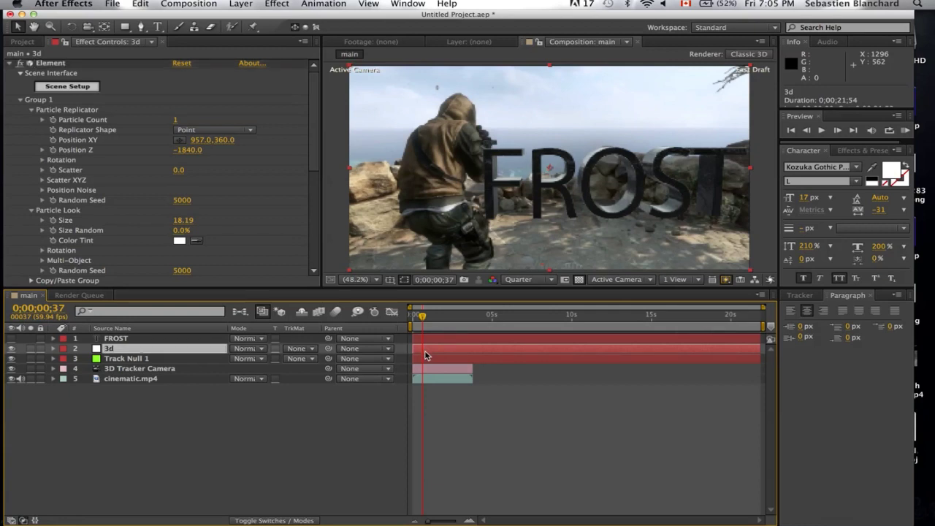
pyautogui.click(429, 368)
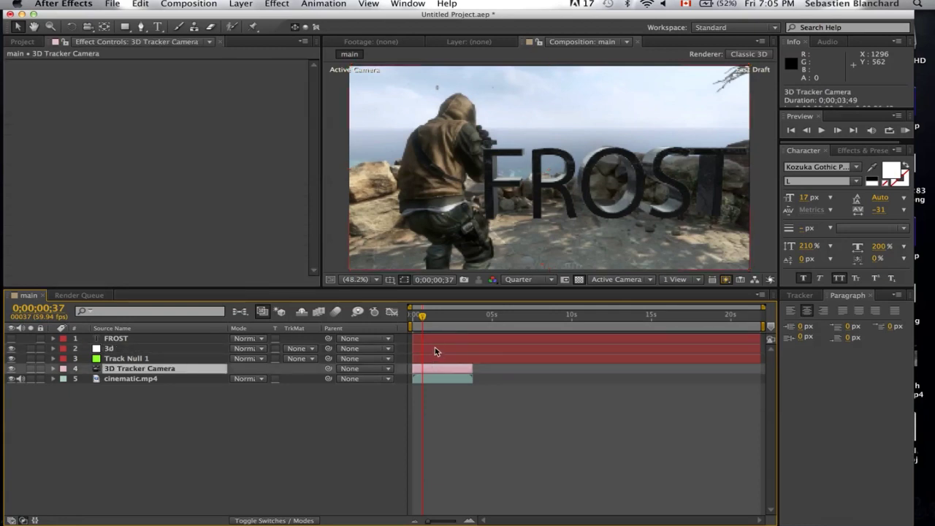
pyautogui.keyDown('shift'); pyautogui.click(436, 341); pyautogui.keyUp('shift')
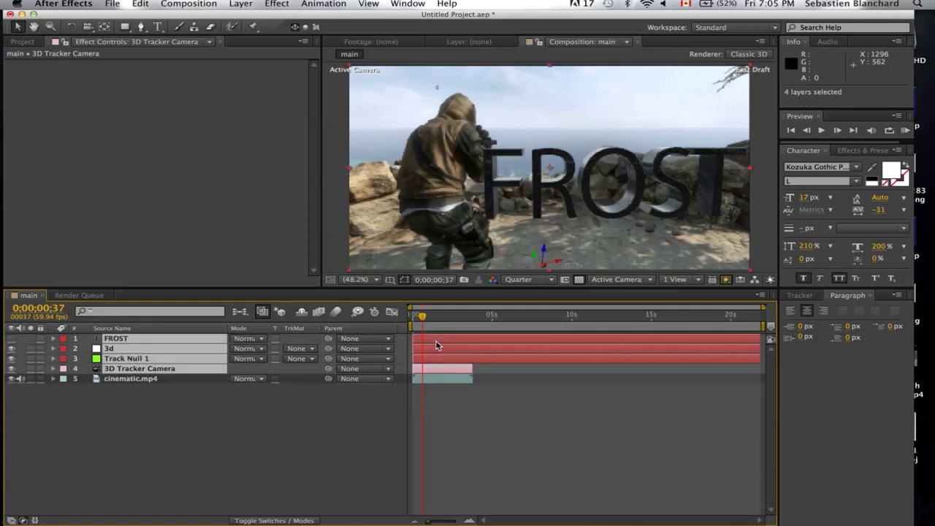
pyautogui.rightClick(436, 346)
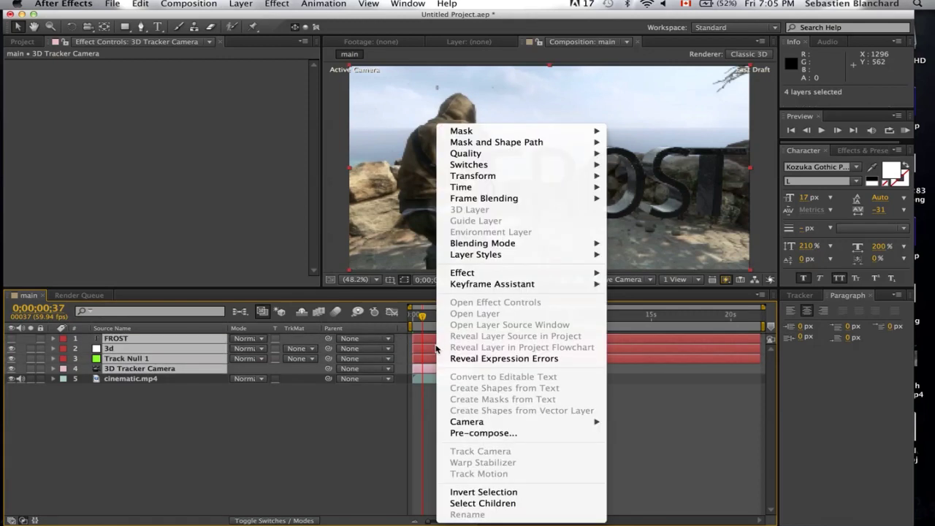
pyautogui.click(469, 435)
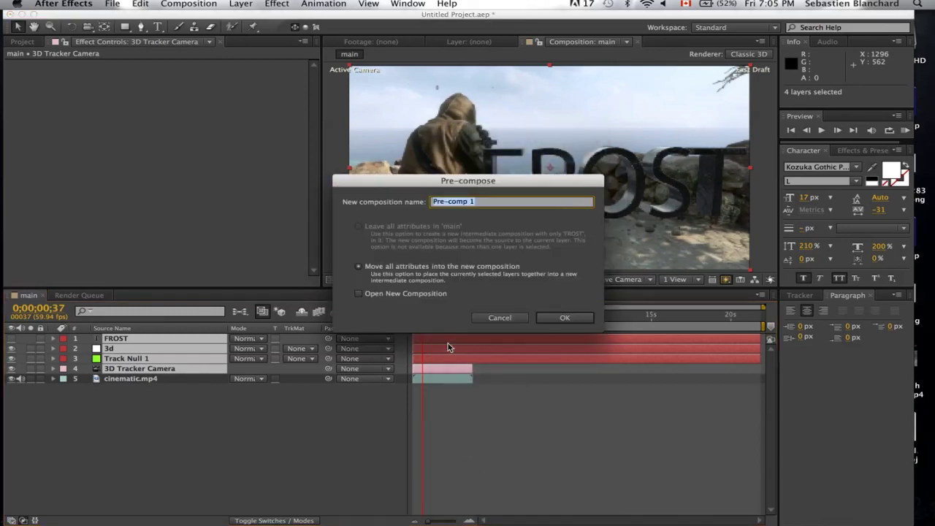
pyautogui.write('3')
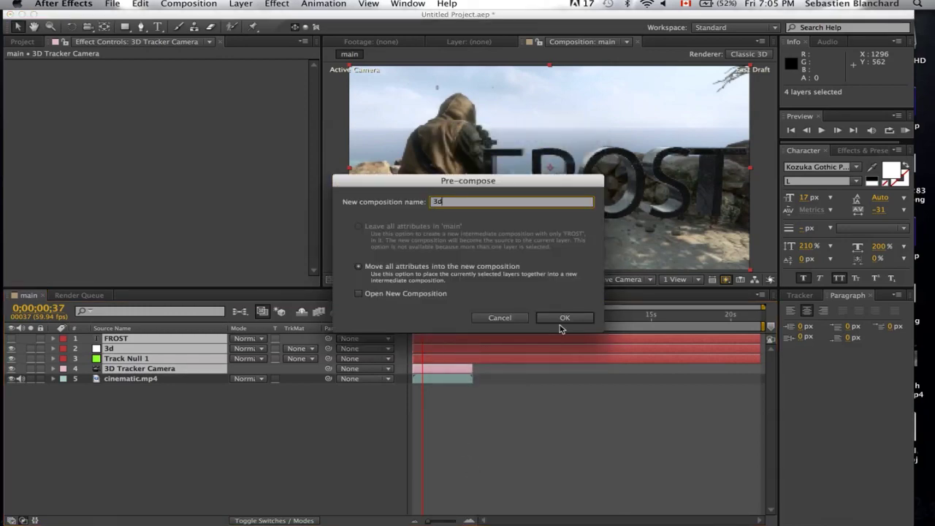
pyautogui.write('d')
pyautogui.click(561, 321)
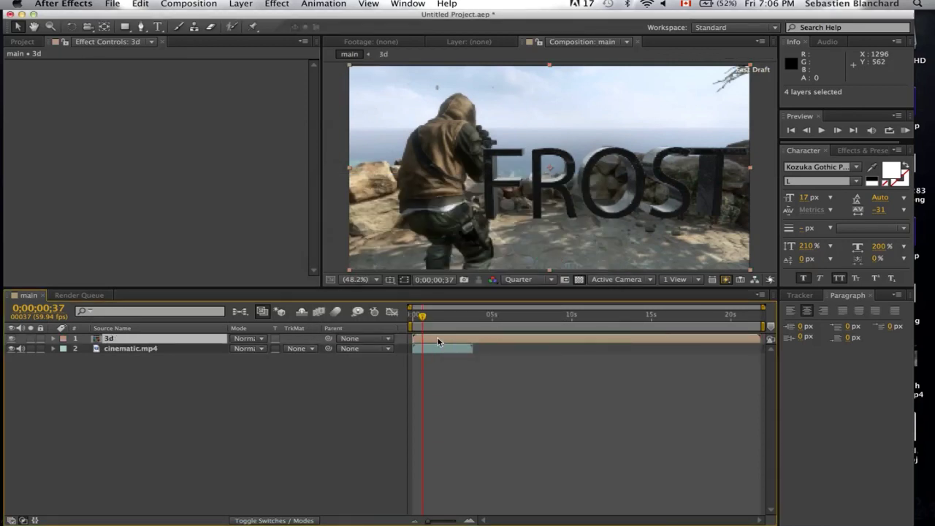
# - Duplicate the 3d precomp and add Displacement Map to cinematic.mp4, using layer 2 (3d) as source
pyautogui.click(437, 337)
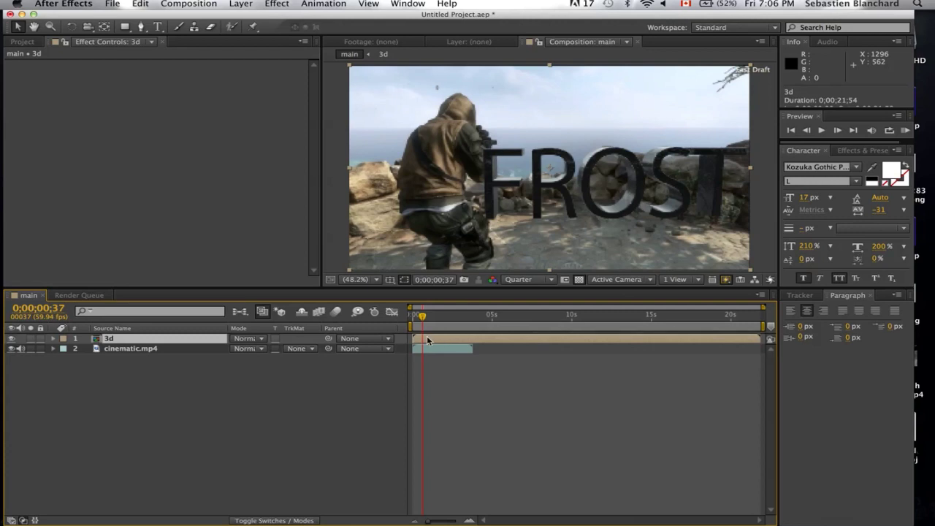
pyautogui.hotkey('ctrl', 'v')
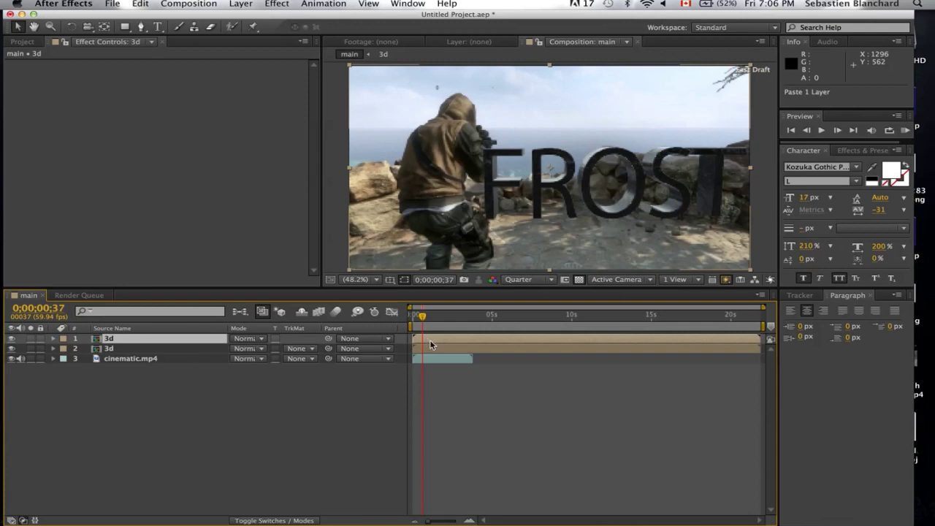
pyautogui.click(433, 357)
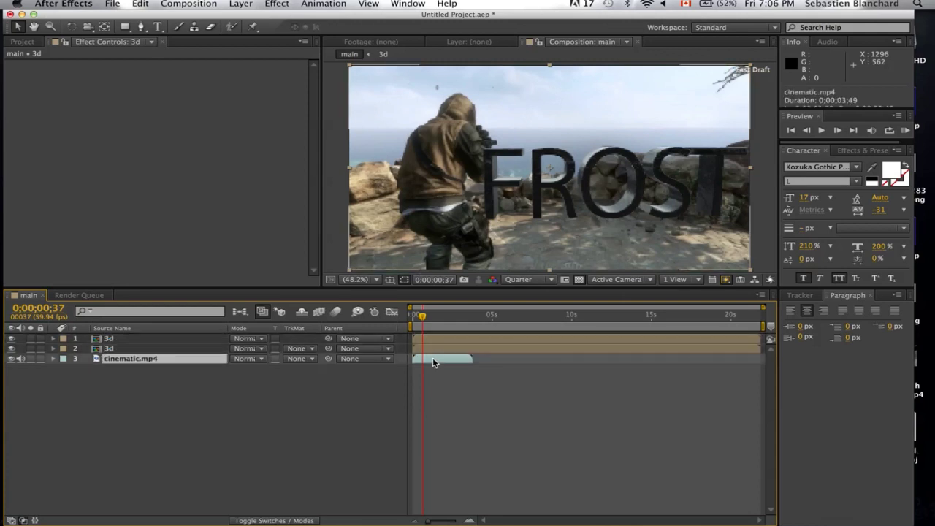
pyautogui.click(864, 150)
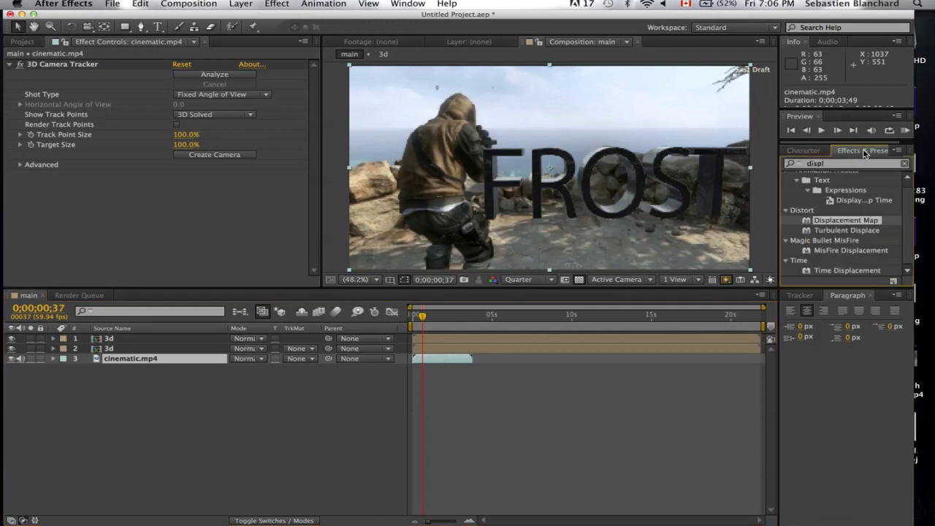
pyautogui.moveTo(831, 224); pyautogui.dragTo(453, 361)
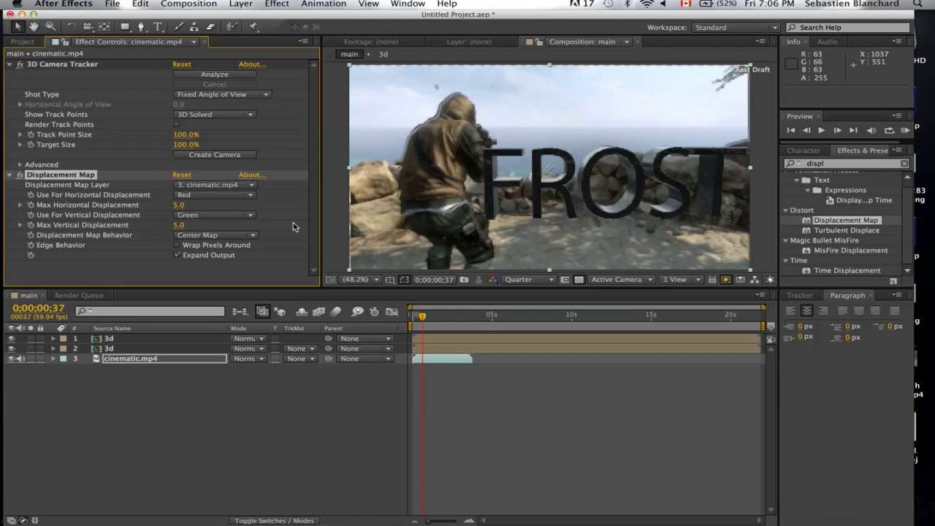
pyautogui.click(205, 187)
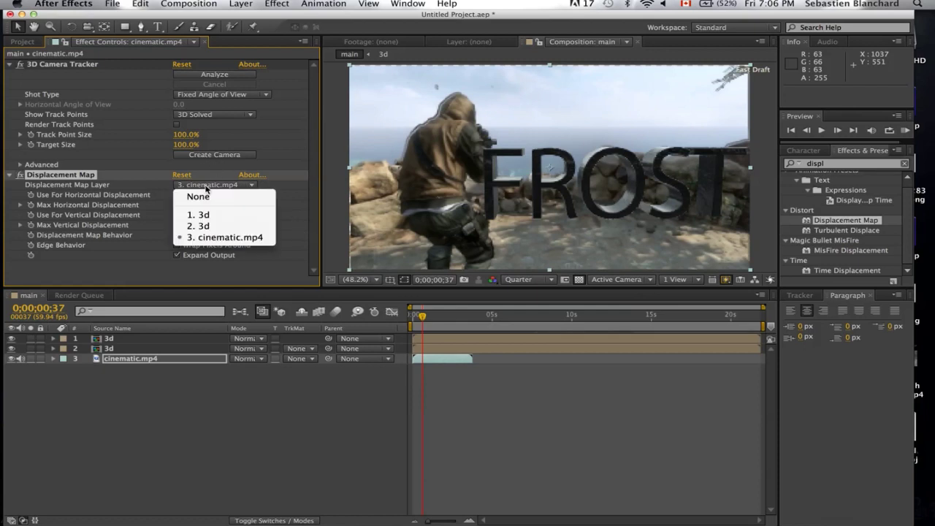
pyautogui.click(209, 228)
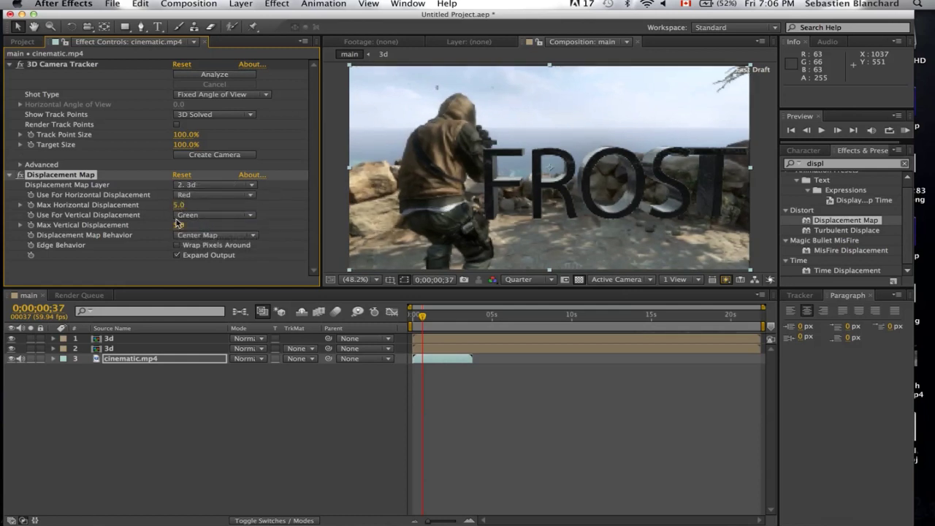
# - Set Displacement Map to 41 horizontal and 99 vertical displacement, toggling the 3d layers' visibility
pyautogui.click(11, 338)
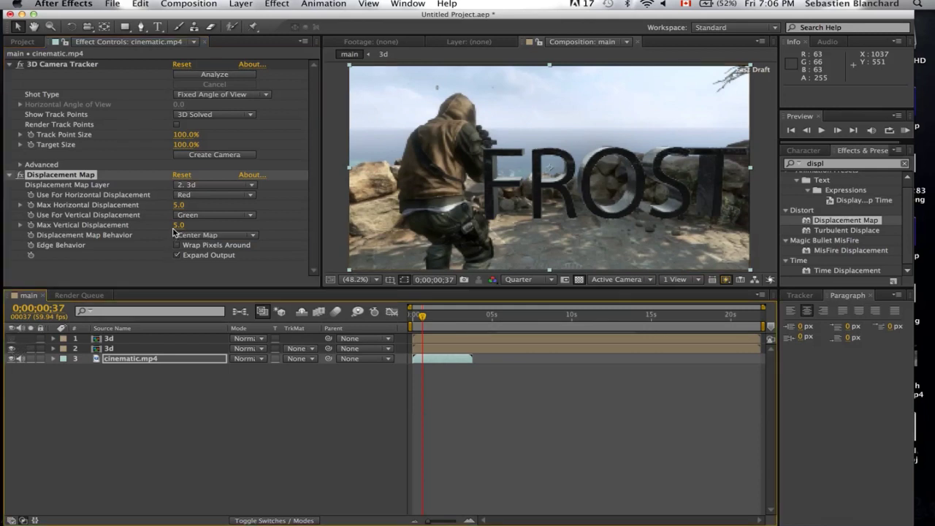
pyautogui.moveTo(178, 225); pyautogui.dragTo(201, 207)
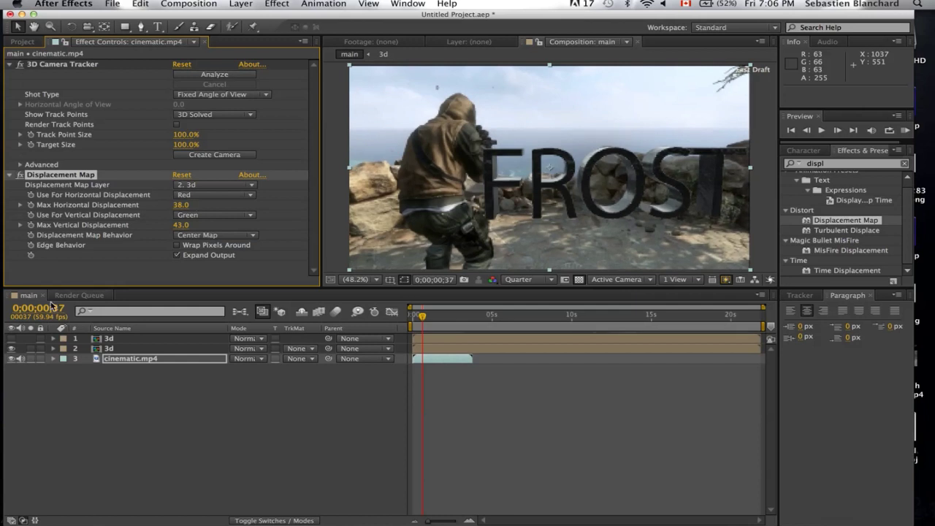
pyautogui.click(11, 349)
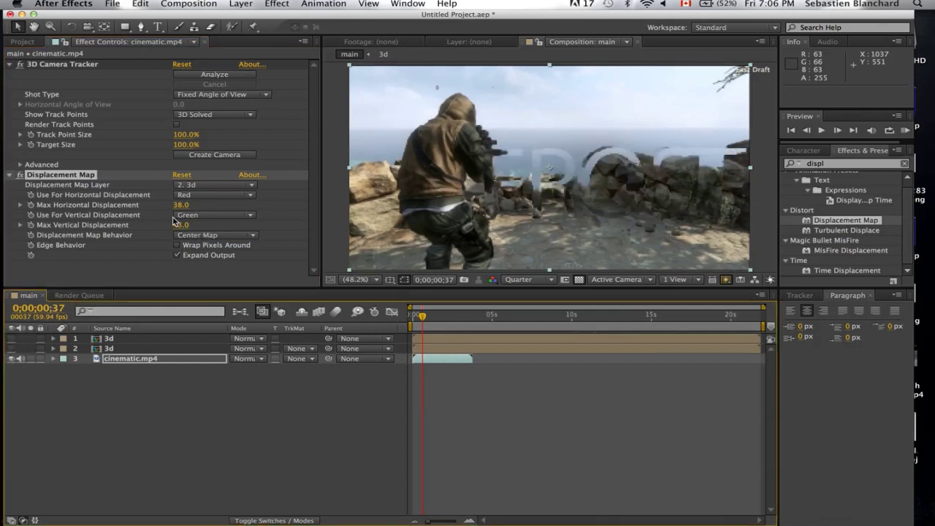
pyautogui.moveTo(178, 225); pyautogui.dragTo(229, 225)
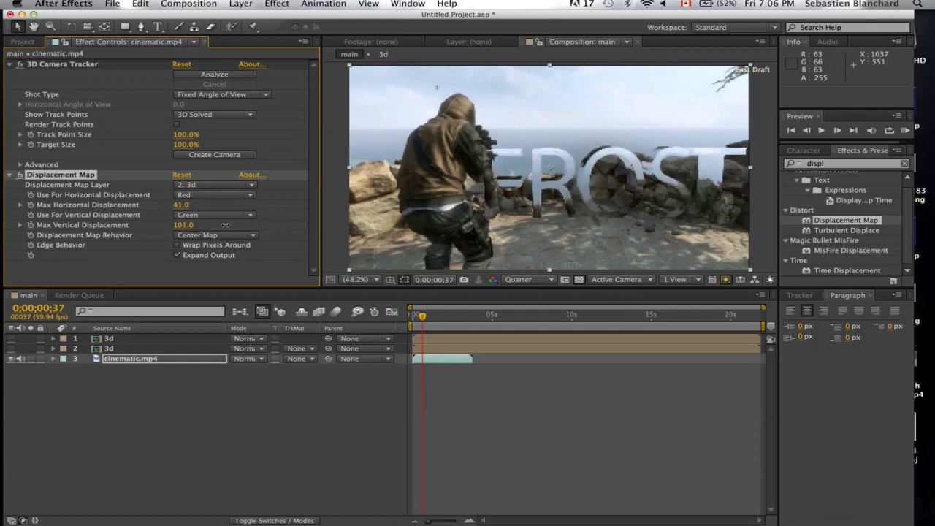
pyautogui.moveTo(225, 225); pyautogui.dragTo(224, 225)
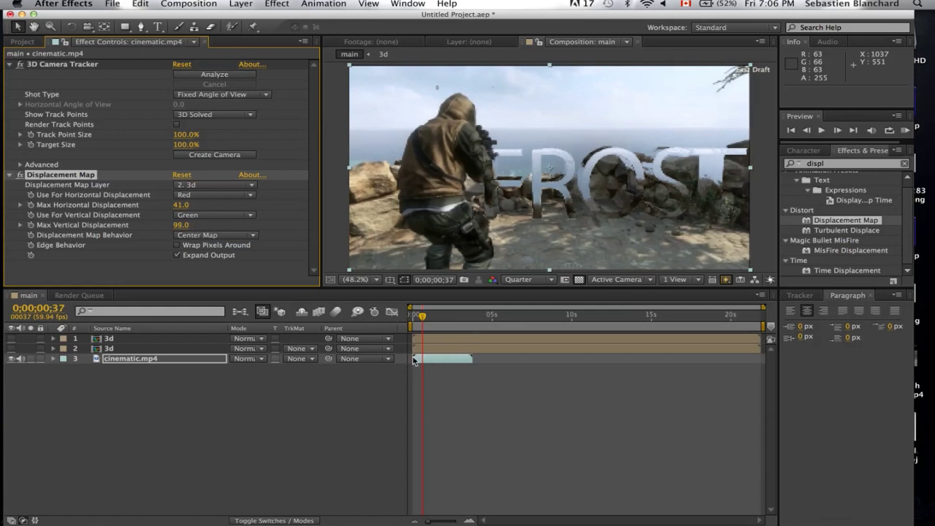
pyautogui.click(10, 338)
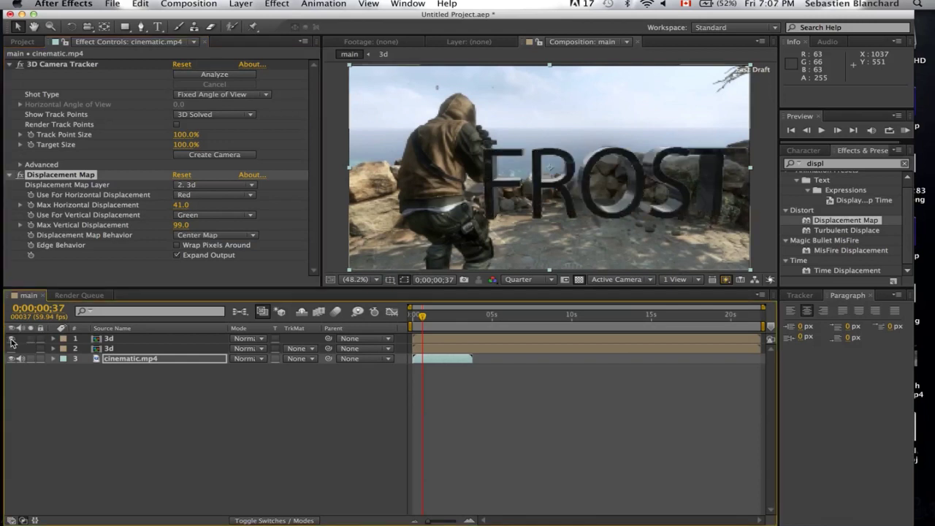
# - Set the top 3d layer's opacity to 20%
pyautogui.click(120, 343)
pyautogui.press('t')
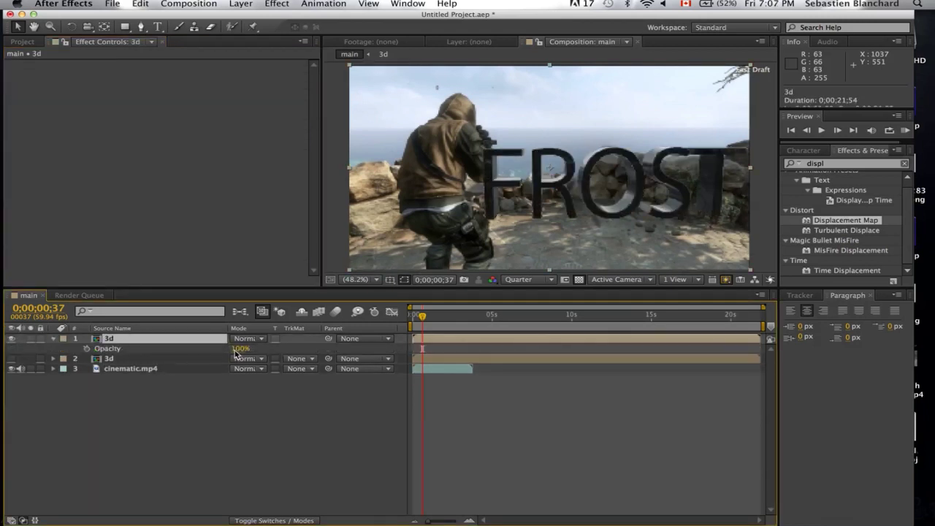
pyautogui.click(237, 350)
pyautogui.write('20')
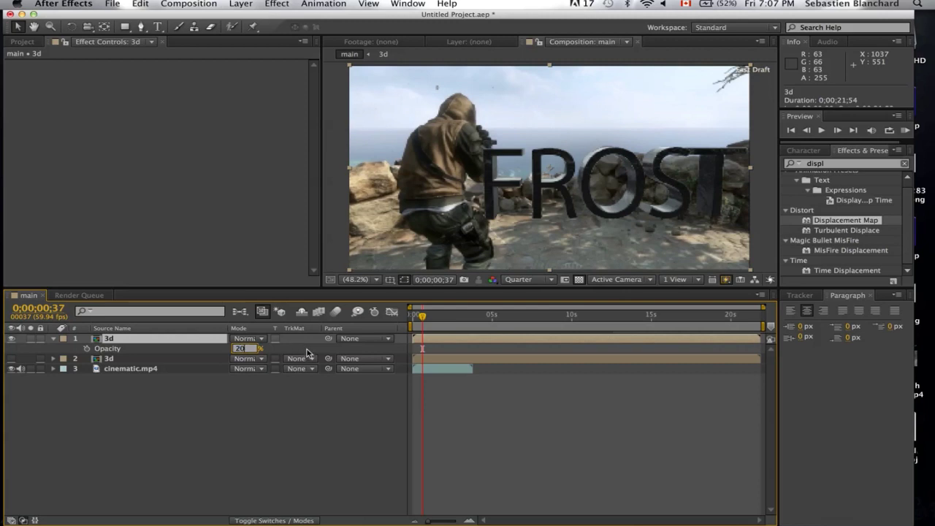
pyautogui.click(306, 347)
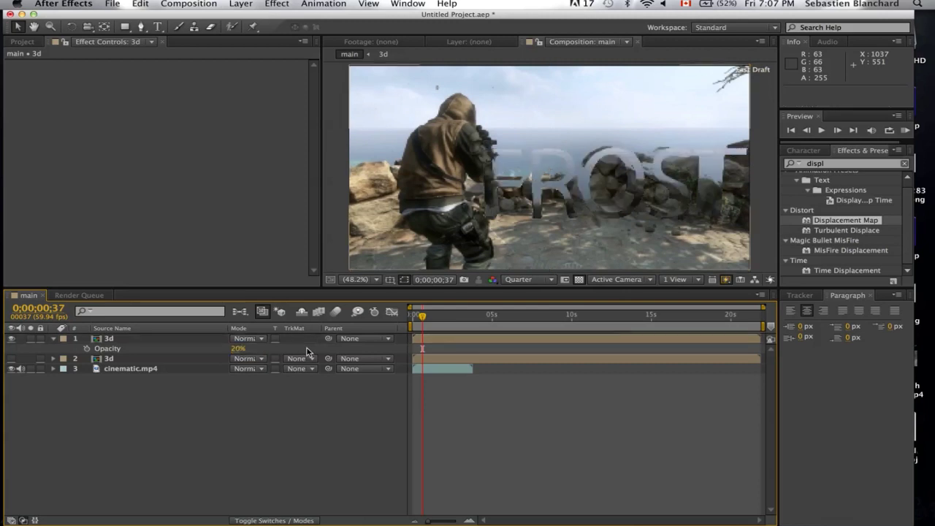
# - Find the Tint effect and apply it to the top 3d layer
pyautogui.click(162, 341)
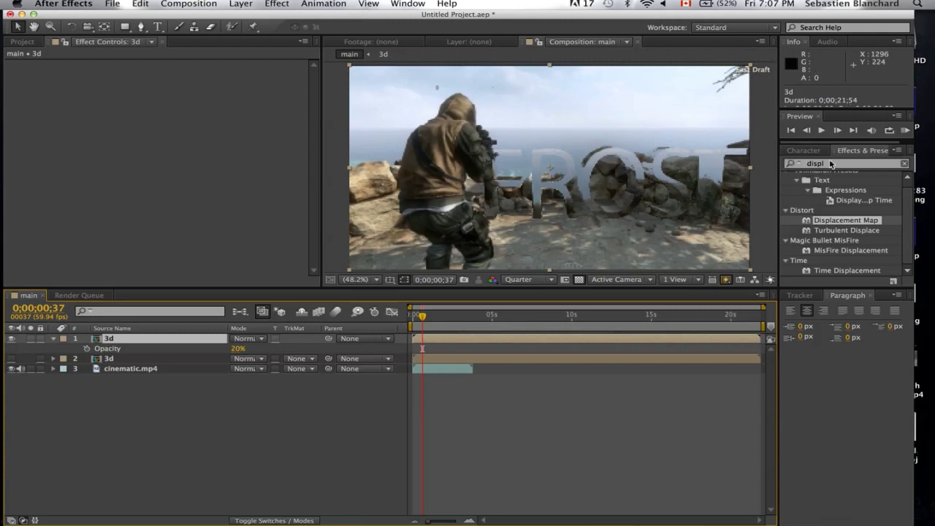
pyautogui.click(829, 165)
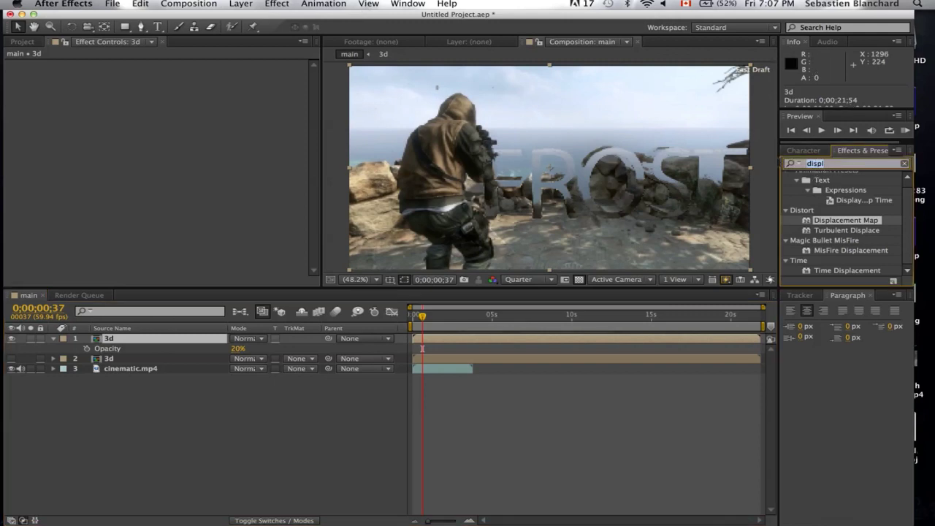
pyautogui.write('tint')
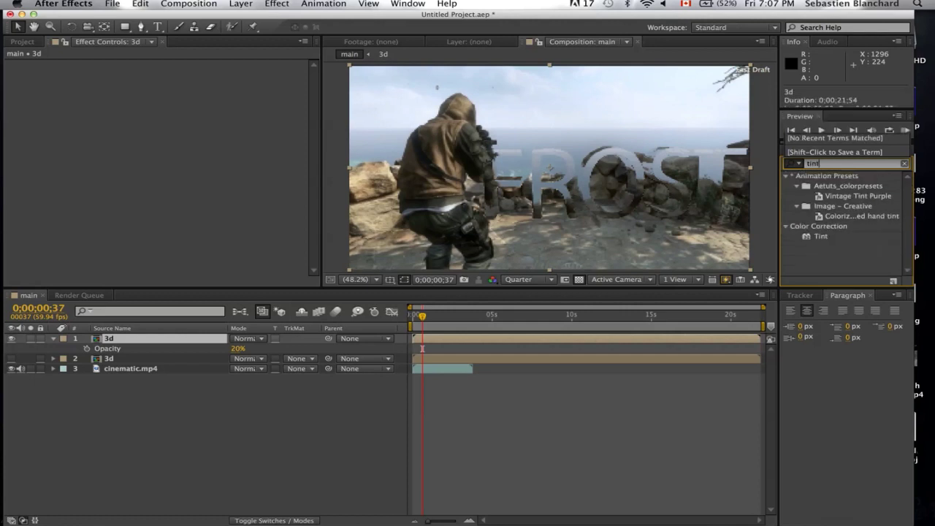
pyautogui.click(821, 236)
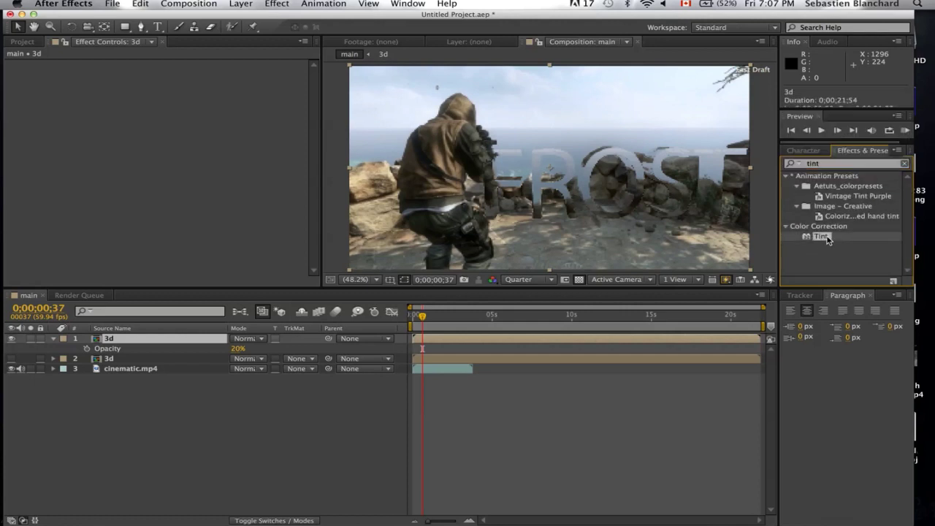
pyautogui.moveTo(696, 296); pyautogui.dragTo(649, 343)
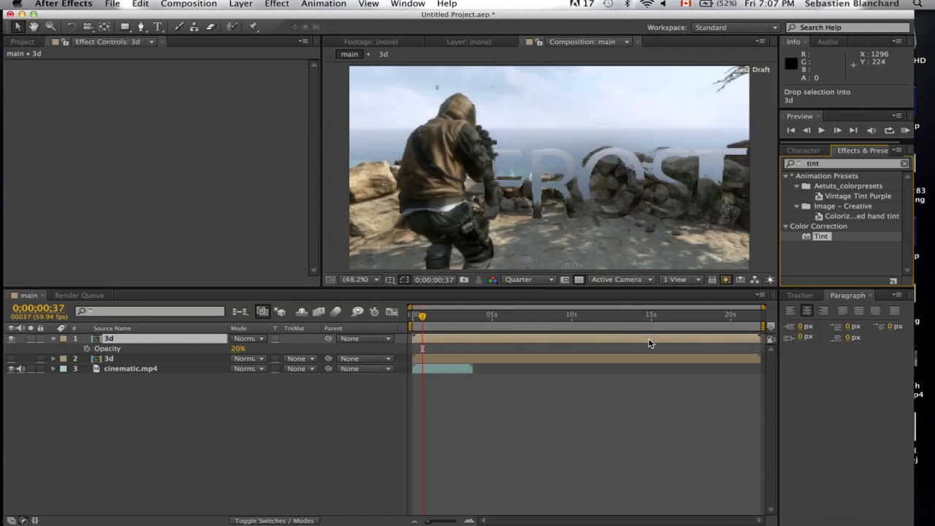
pyautogui.moveTo(650, 343); pyautogui.dragTo(650, 343)
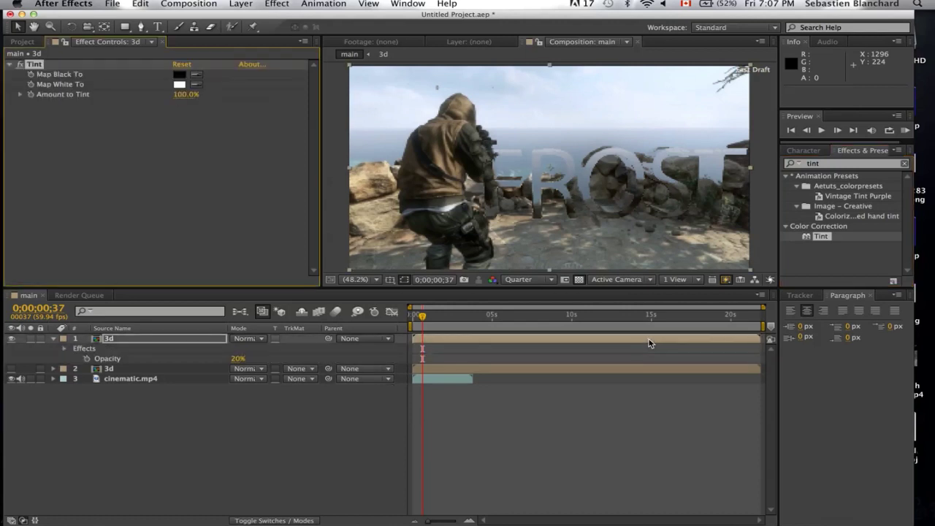
# - Set Tint's Map Black To colour to blue #1260A2
pyautogui.click(179, 76)
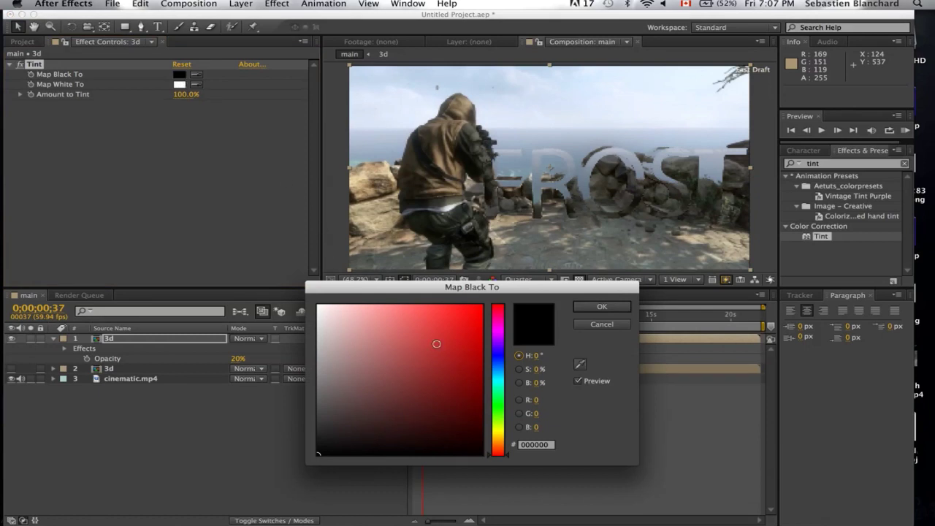
pyautogui.click(498, 371)
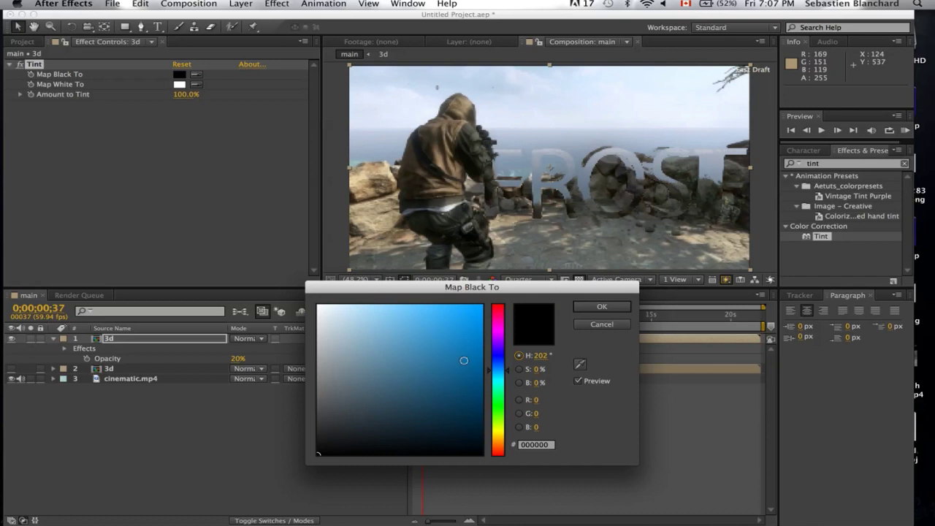
pyautogui.click(463, 359)
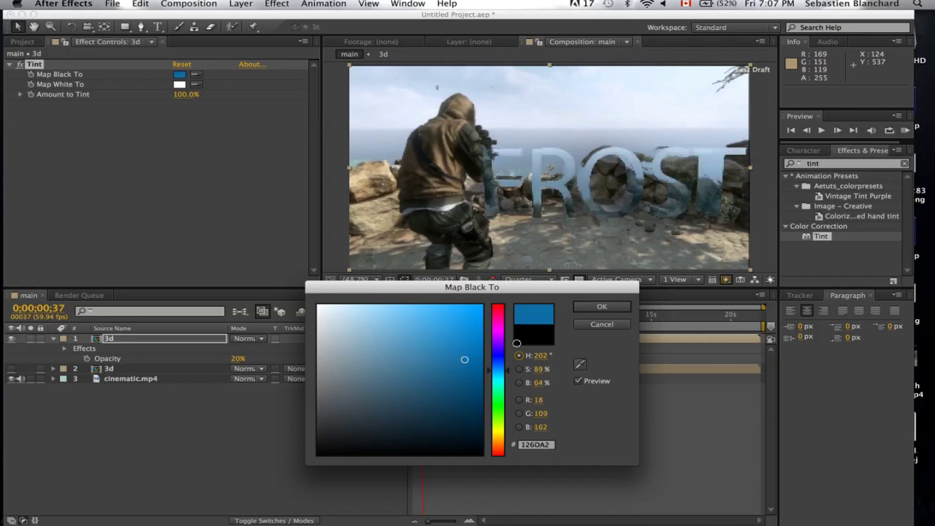
pyautogui.click(595, 309)
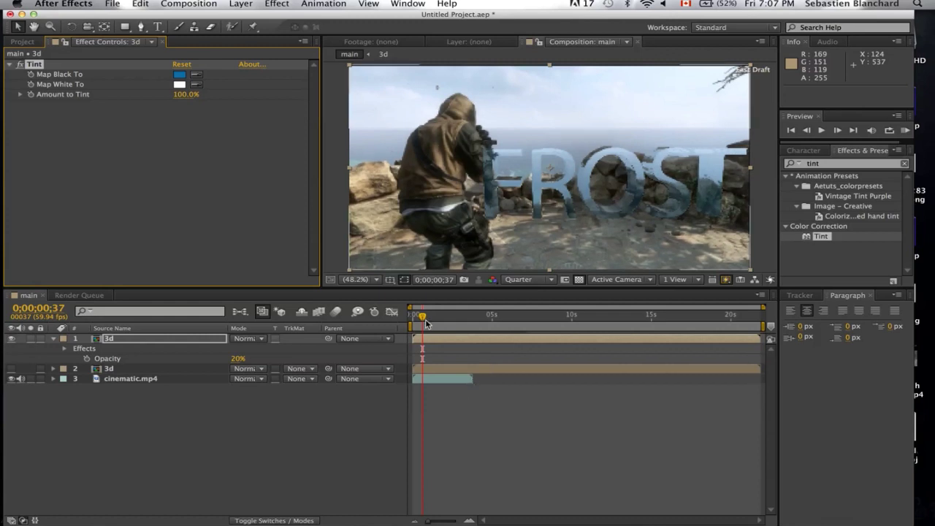
# - Move the playhead to frame 0;00;00;51
pyautogui.moveTo(422, 315); pyautogui.dragTo(427, 321)
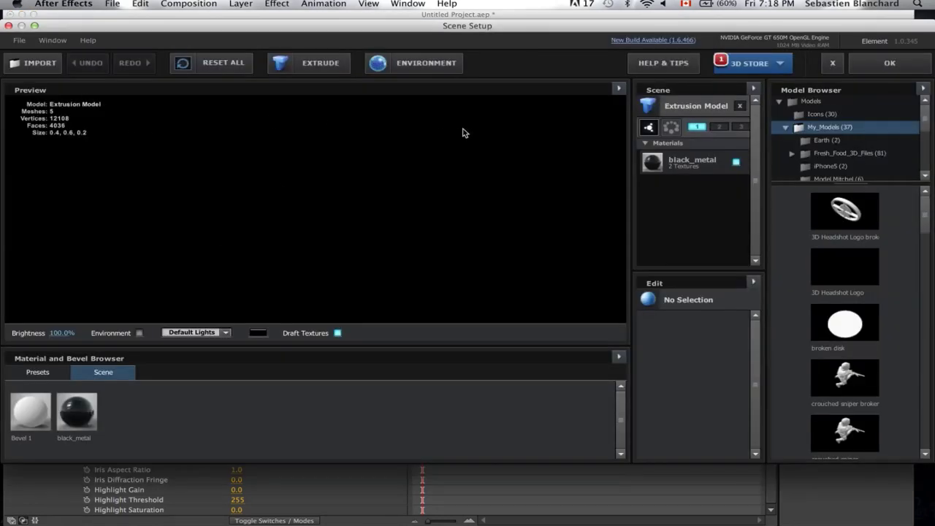
# - Swap the FROST extrusion for the crouched sniper model with black_metal material, then apply the scene
pyautogui.click(835, 431)
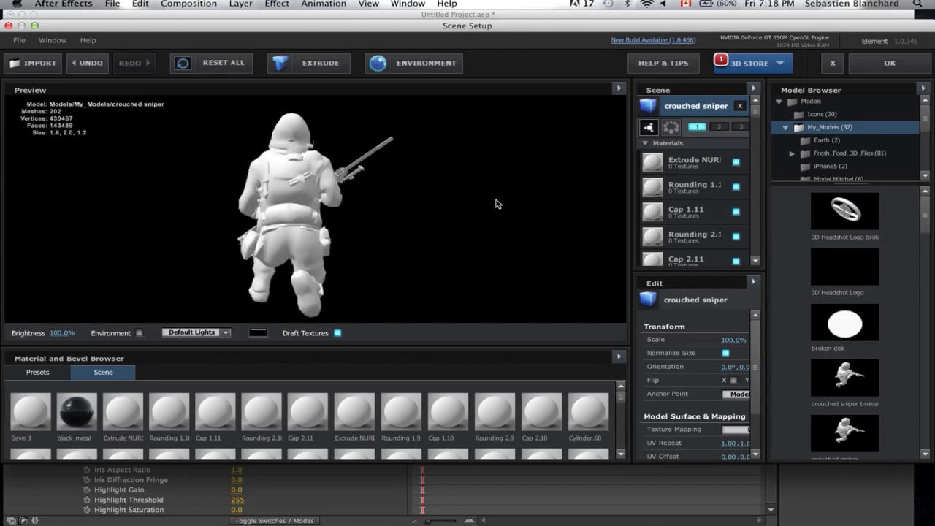
pyautogui.moveTo(77, 411); pyautogui.dragTo(455, 129)
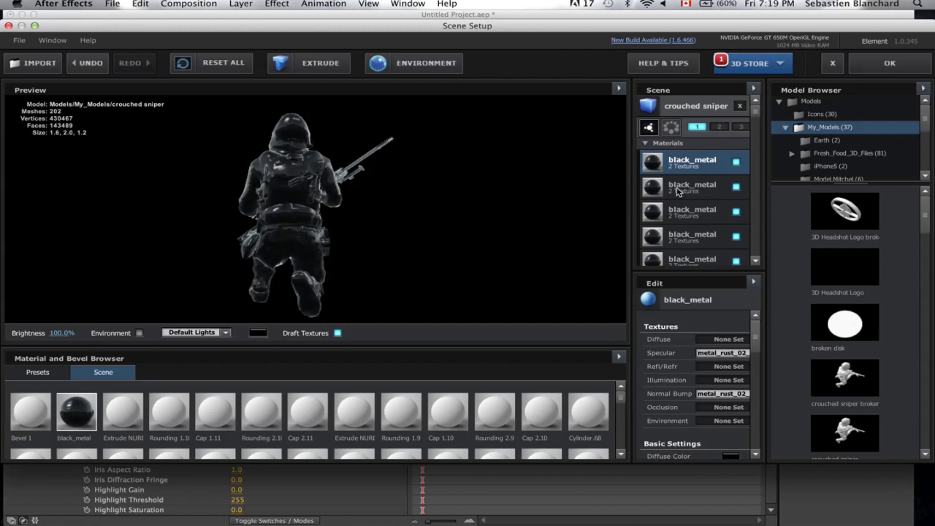
pyautogui.click(657, 143)
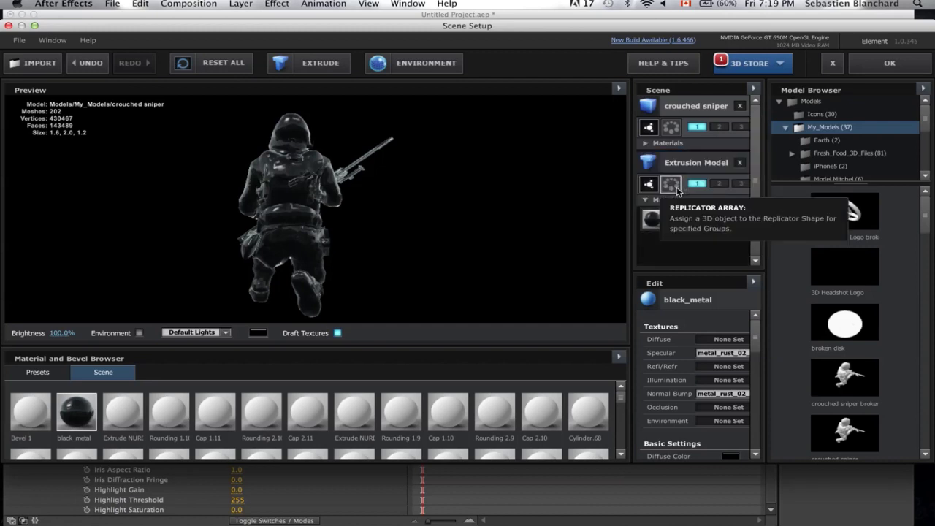
pyautogui.click(739, 162)
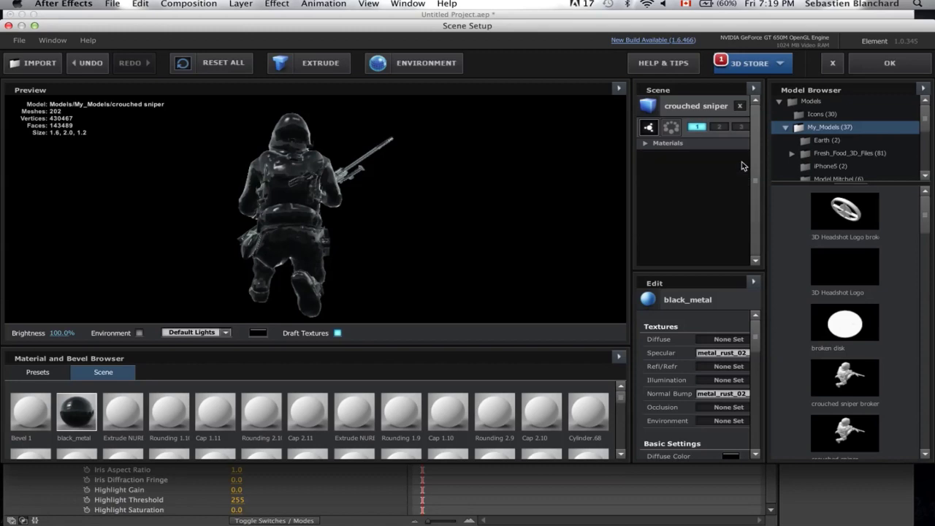
pyautogui.click(884, 67)
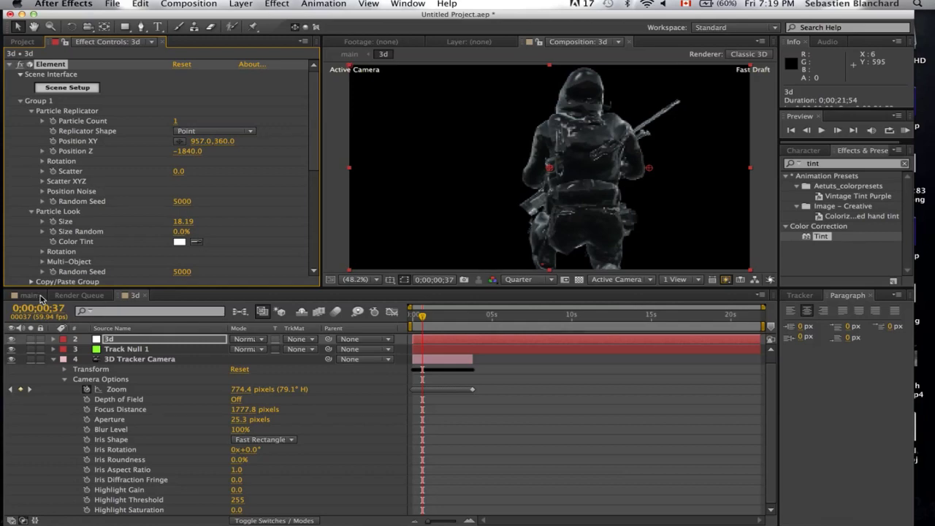
# - In the main comp, set cinematic.mp4's displacement to wrap pixels, expand output, and 35 horizontal / 5 vertical
pyautogui.click(41, 298)
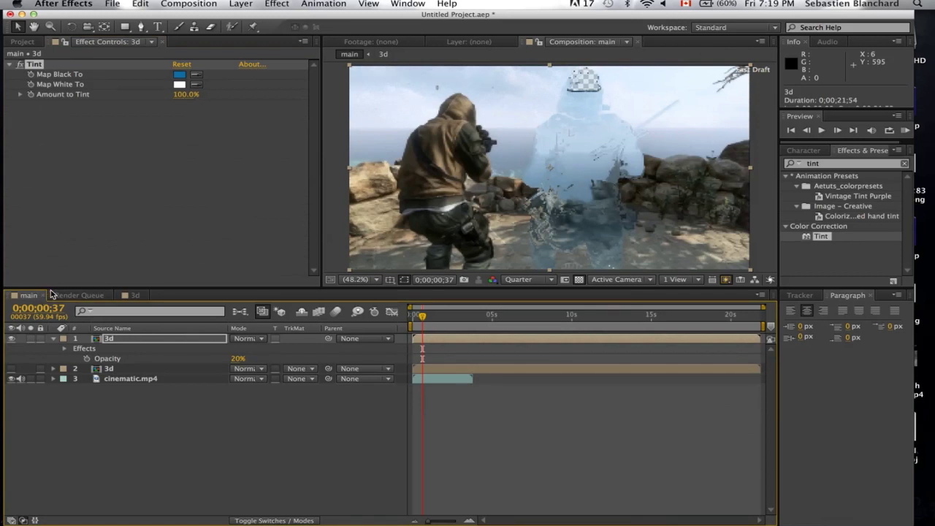
pyautogui.click(142, 381)
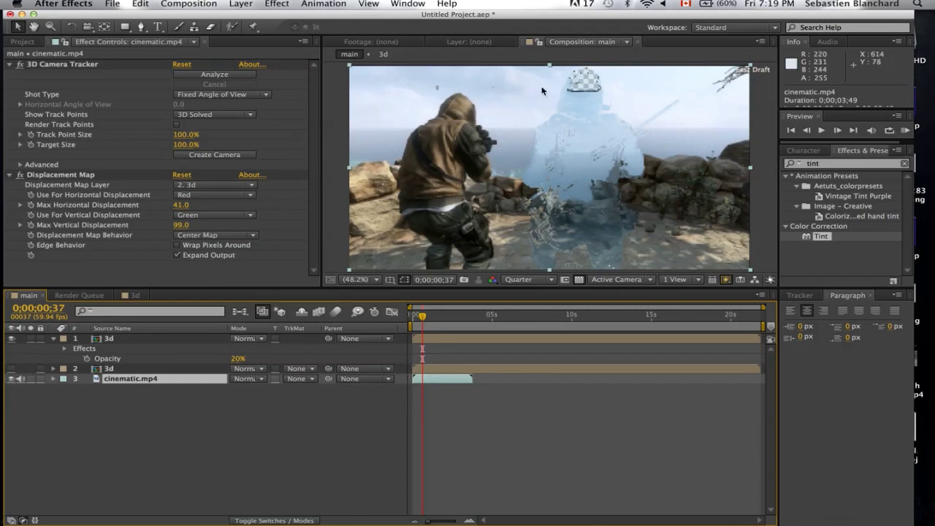
pyautogui.click(176, 253)
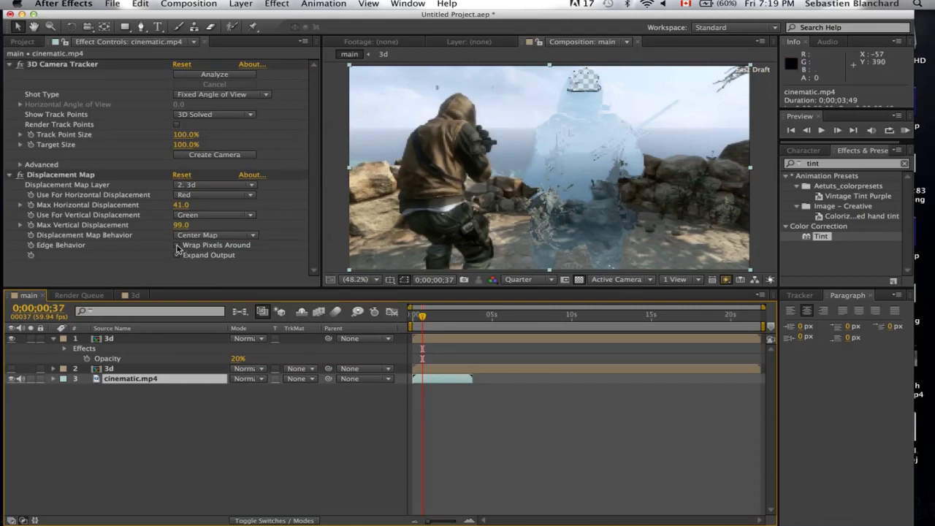
pyautogui.click(178, 248)
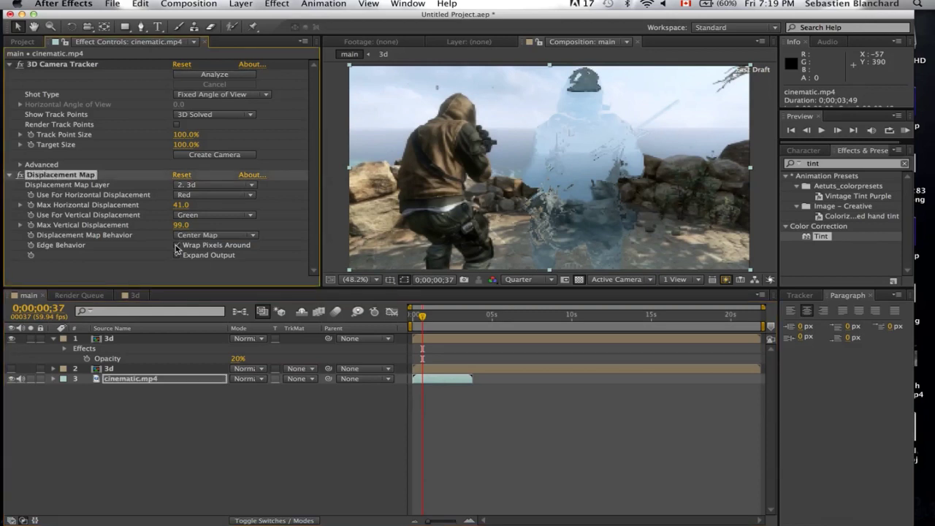
pyautogui.click(178, 254)
pyautogui.moveTo(180, 209); pyautogui.dragTo(91, 202)
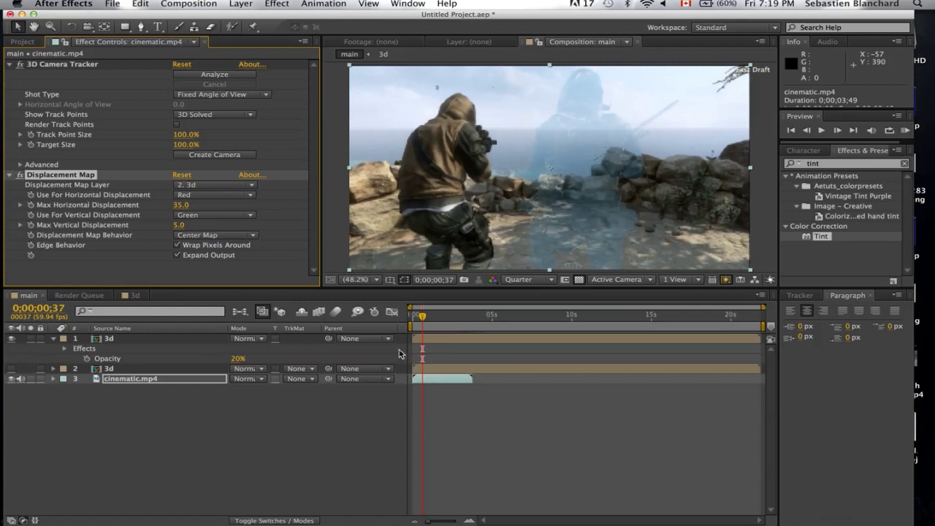
# - Keyframe the top 3d layer's opacity at 37% on frame 0;00;00;54
pyautogui.click(430, 318)
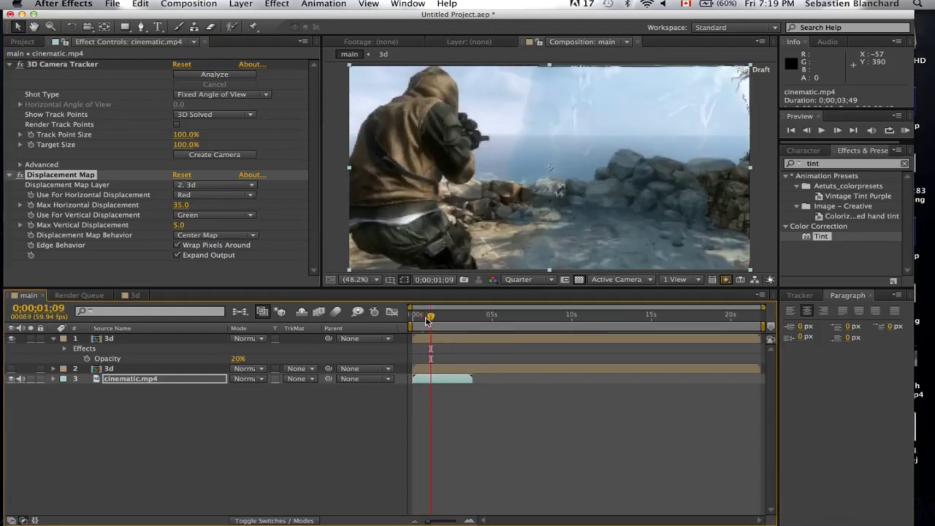
pyautogui.moveTo(427, 320); pyautogui.dragTo(427, 319)
pyautogui.click(280, 358)
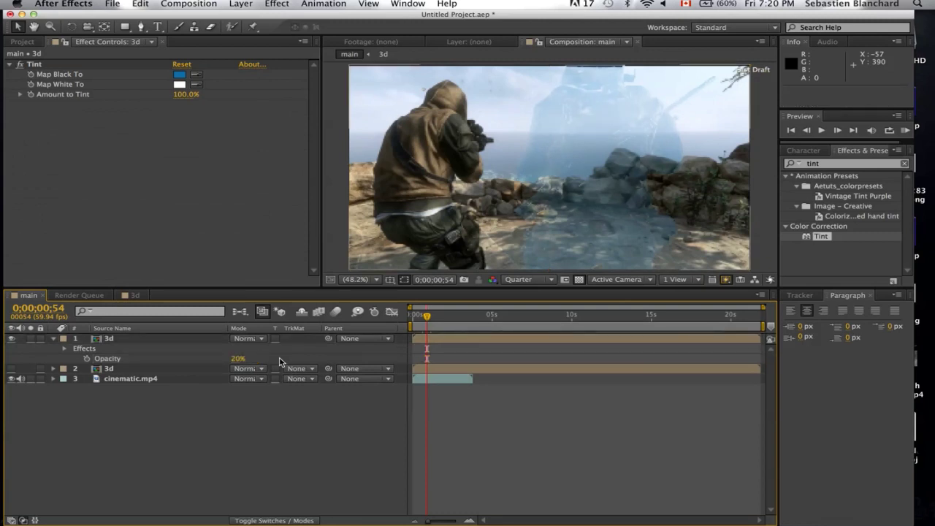
pyautogui.moveTo(237, 358); pyautogui.dragTo(258, 363)
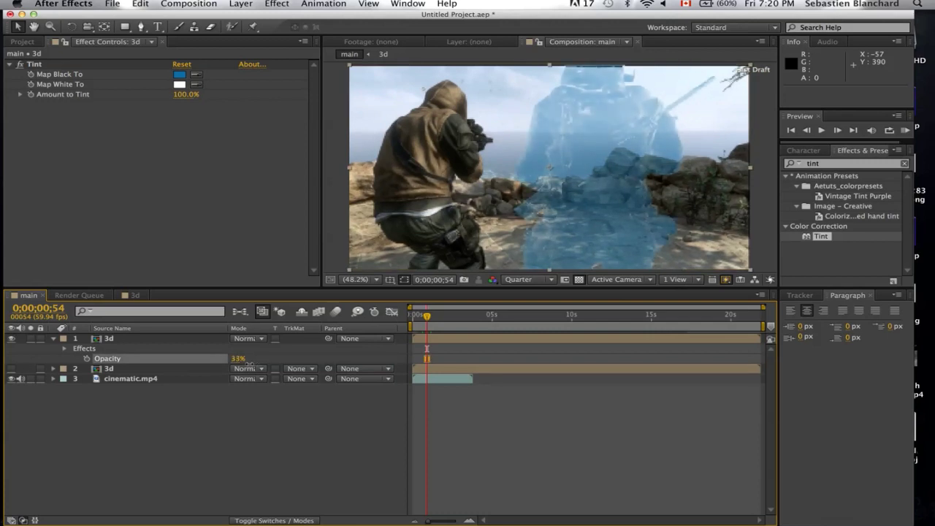
pyautogui.press('Return')
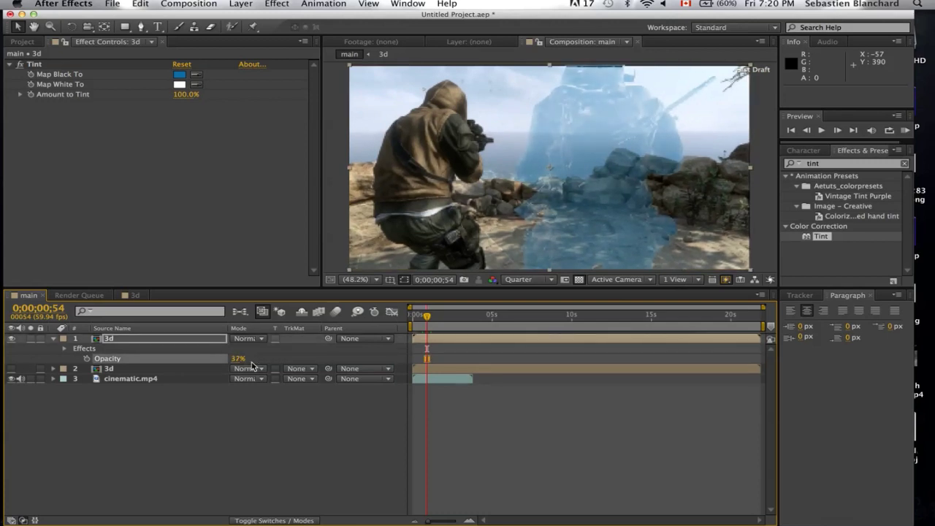